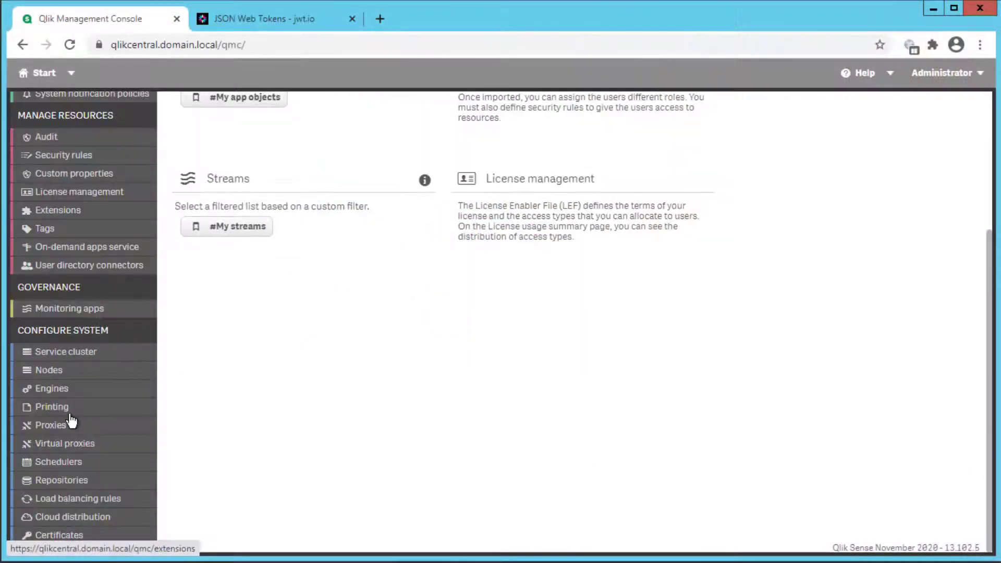
# Create a new virtual proxy with description JWT, prefix jwt and cookie header X-Qlik-Session-jwt
pyautogui.click(61, 444)
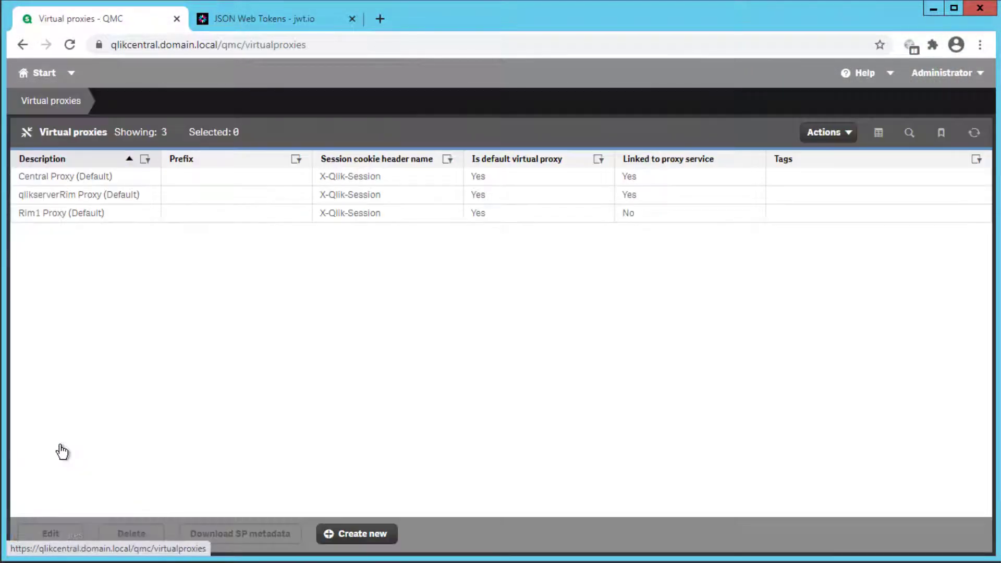
pyautogui.click(351, 534)
pyautogui.click(448, 189)
pyautogui.write('JWT')
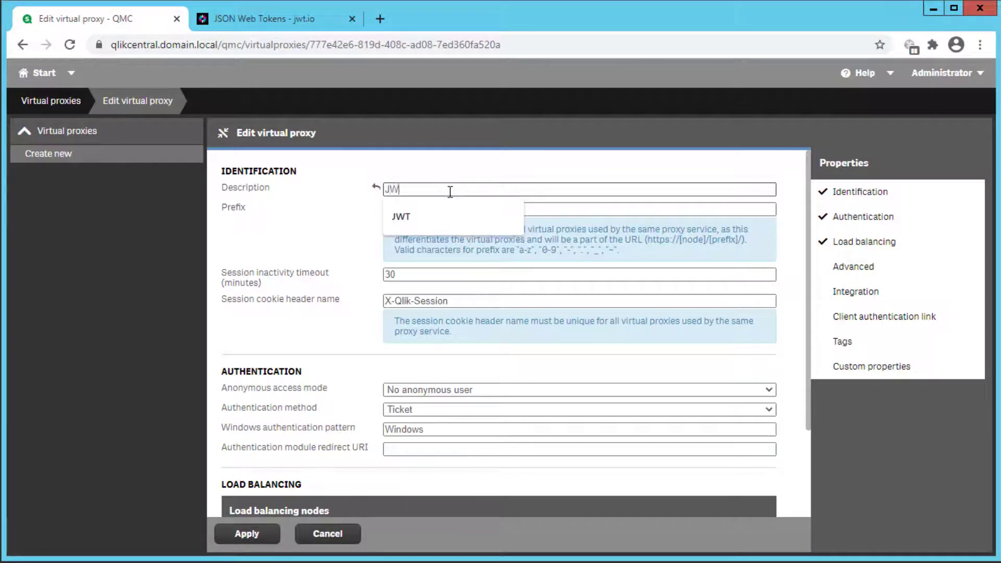
pyautogui.press('Tab')
pyautogui.write('jwt')
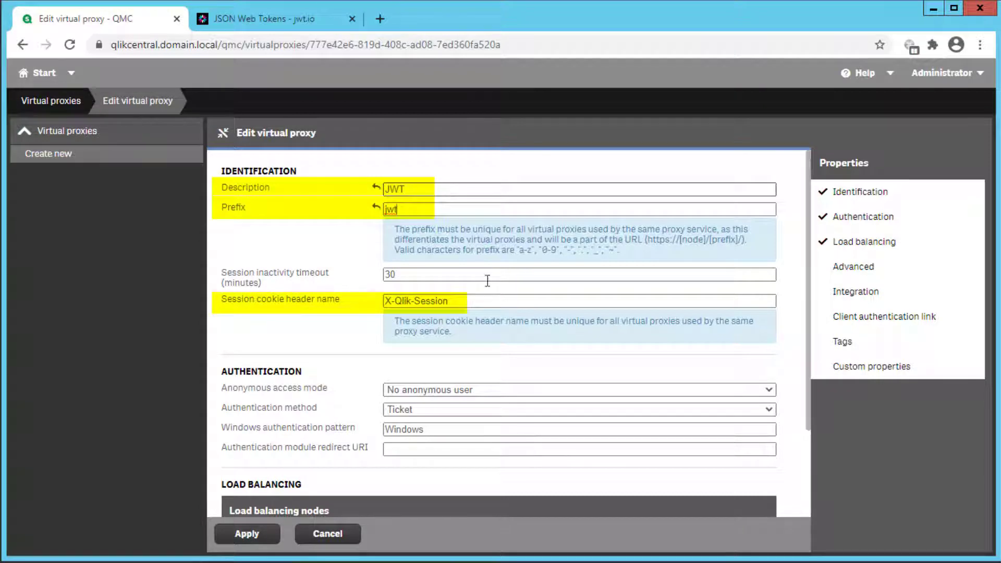
pyautogui.click(484, 301)
pyautogui.write('-jwt')
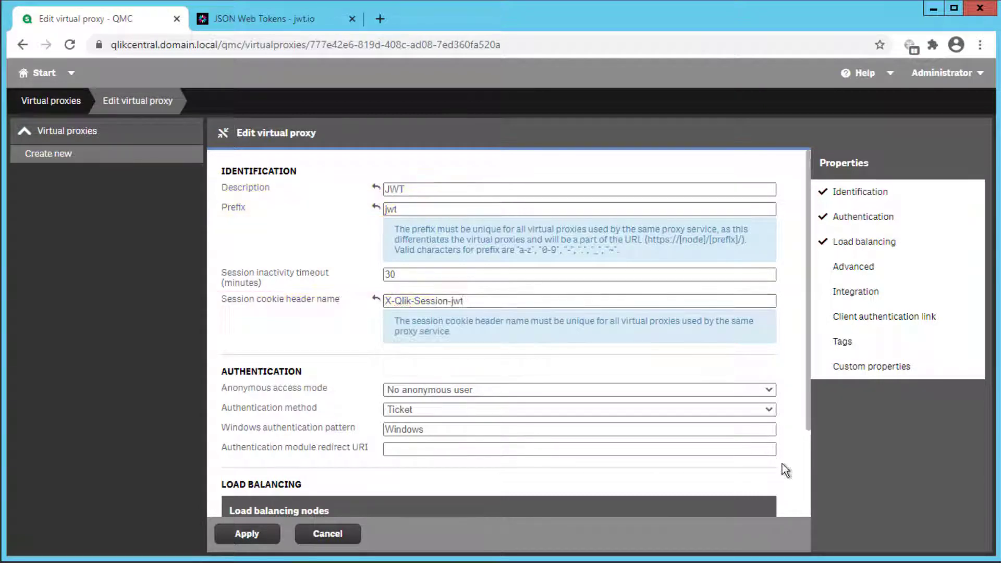
# Add Central as the load balancing node and apply the new proxy, confirming the restart
pyautogui.scroll(-2, 782, 469)
pyautogui.click(508, 459)
pyautogui.click(662, 444)
pyautogui.click(247, 534)
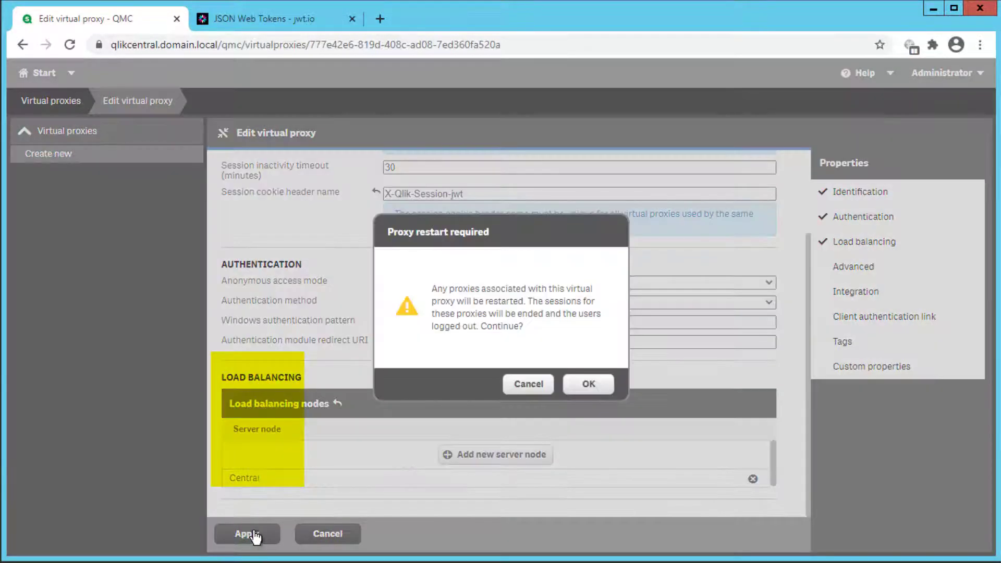
pyautogui.click(585, 384)
# Link the JWT virtual proxy to the Central proxy service
pyautogui.click(849, 424)
pyautogui.click(410, 532)
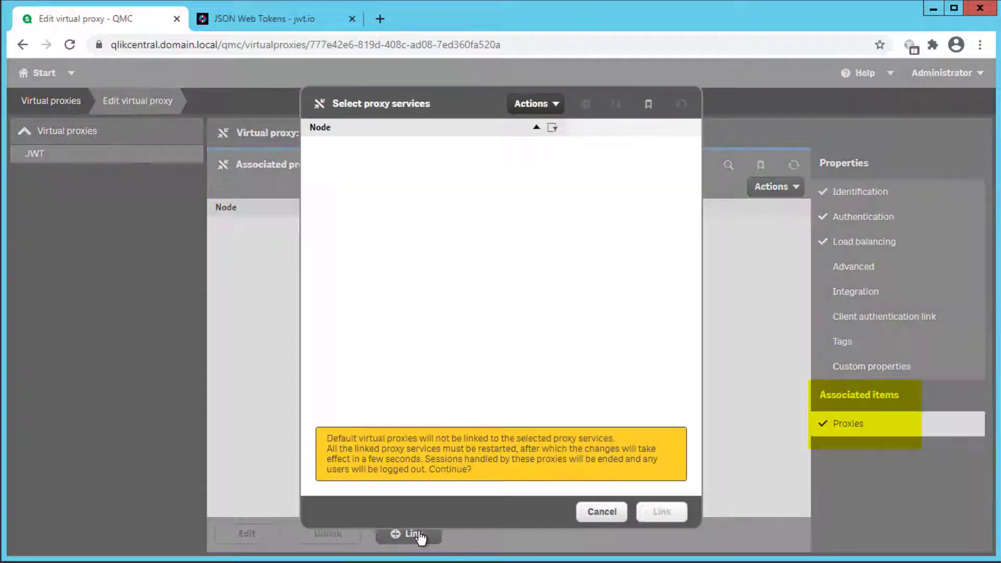
pyautogui.click(347, 148)
pyautogui.click(662, 510)
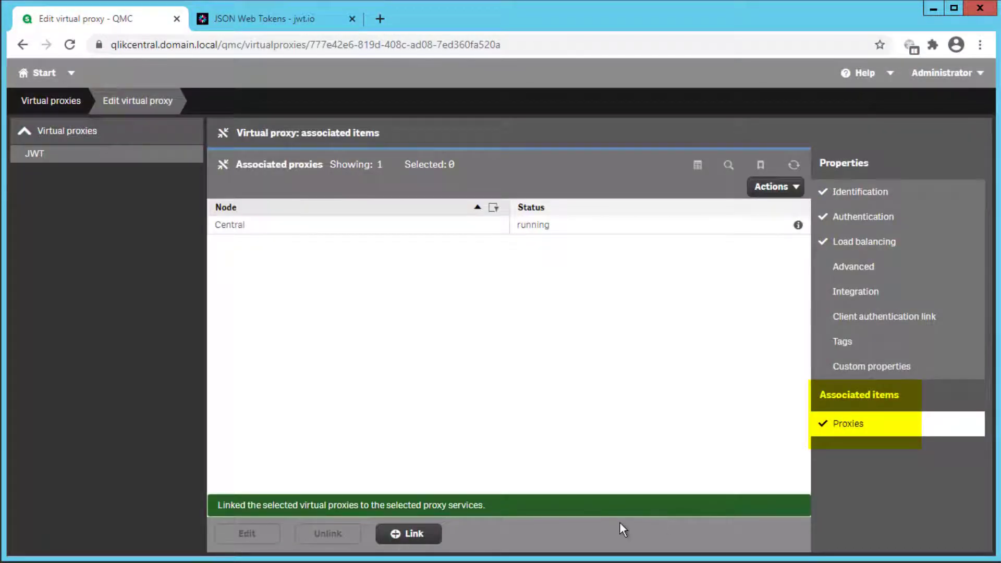
# In the proxy's Identification settings, choose JWT as the authentication method
pyautogui.click(865, 192)
pyautogui.click(417, 302)
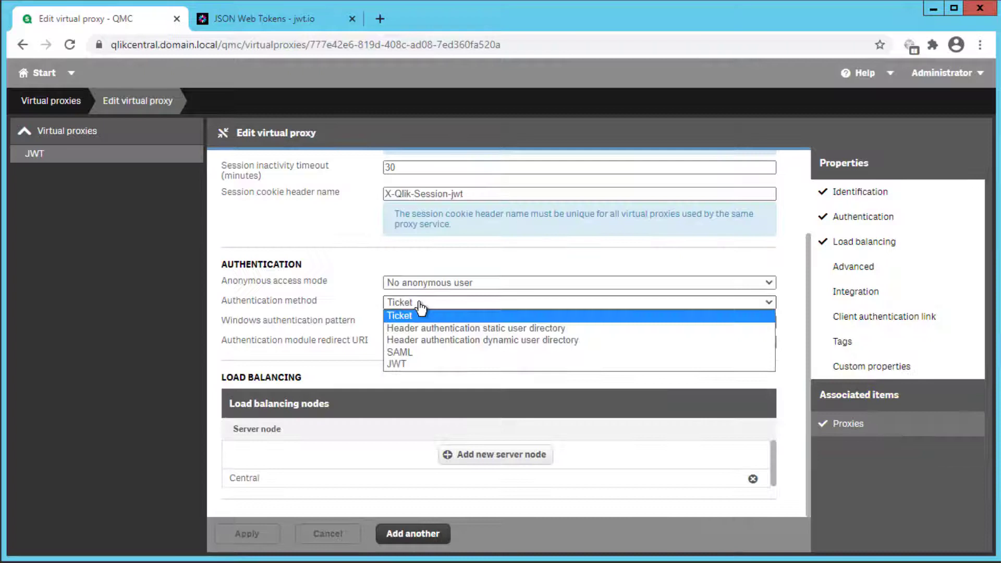
pyautogui.click(402, 365)
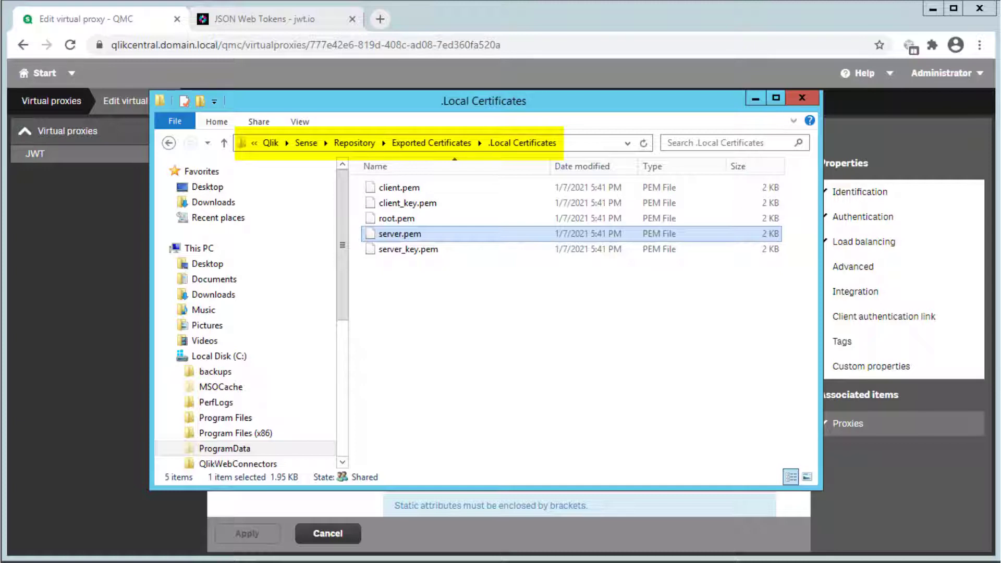
# Open server.pem in Notepad++ and copy its entire certificate text
pyautogui.click(410, 252)
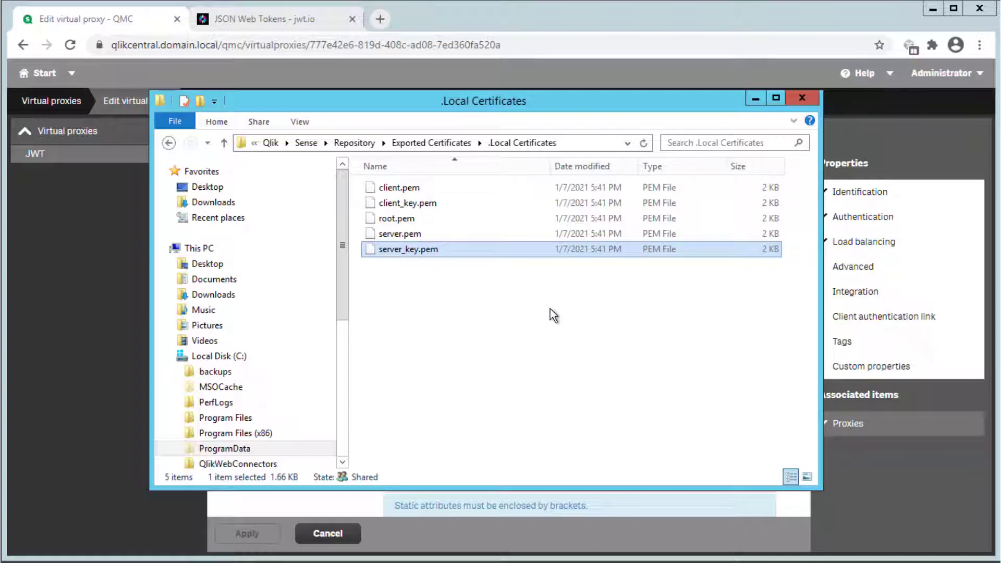
pyautogui.rightClick(386, 238)
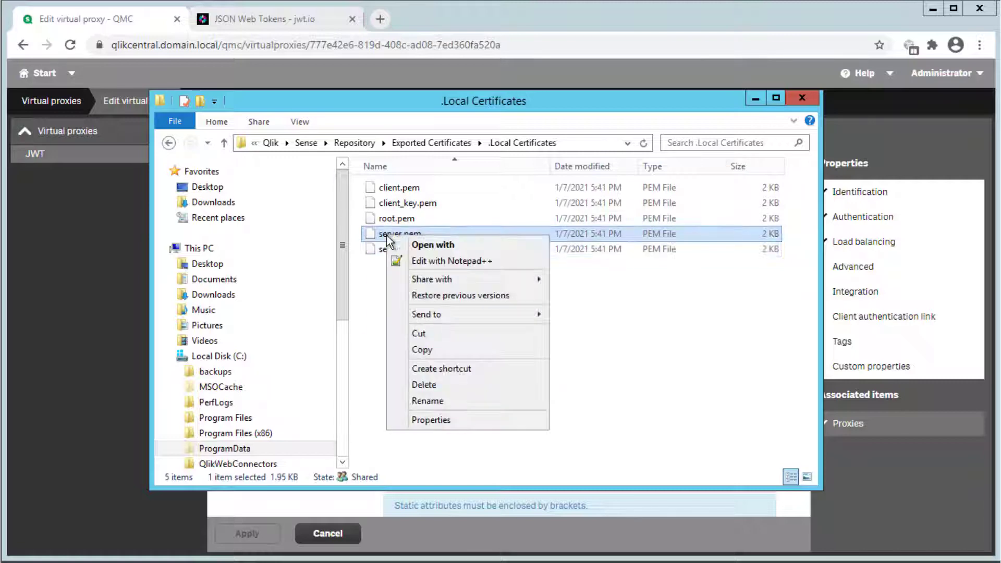
pyautogui.click(438, 260)
pyautogui.hotkey('ctrl', 'a')
pyautogui.rightClick(346, 239)
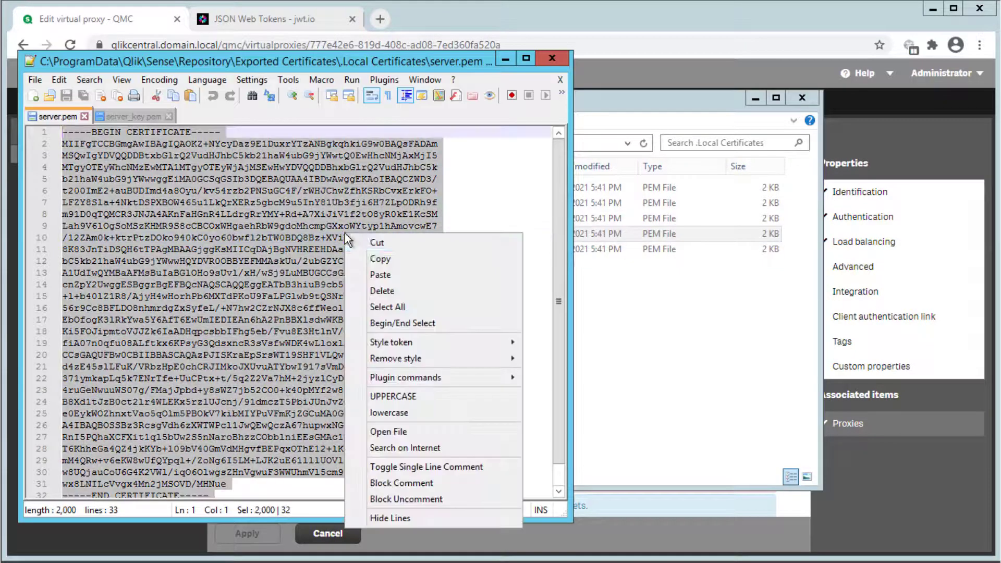
pyautogui.click(380, 260)
# Paste the server.pem certificate into the proxy's JWT certificate field
pyautogui.click(505, 58)
pyautogui.click(418, 339)
pyautogui.hotkey('ctrl', 'v')
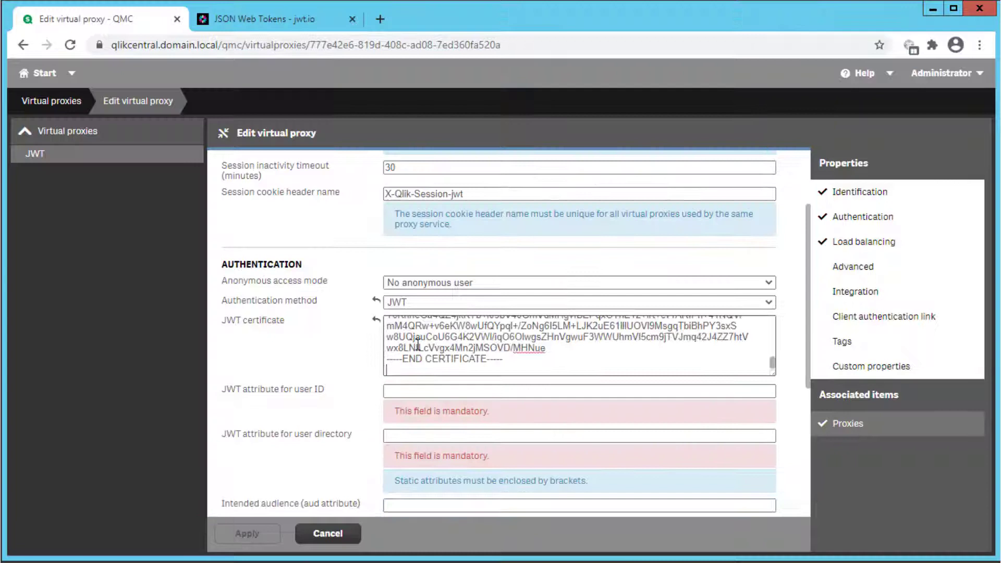
# Map the JWT user ID attribute to userId and user directory to userDirectory, then save
pyautogui.click(398, 390)
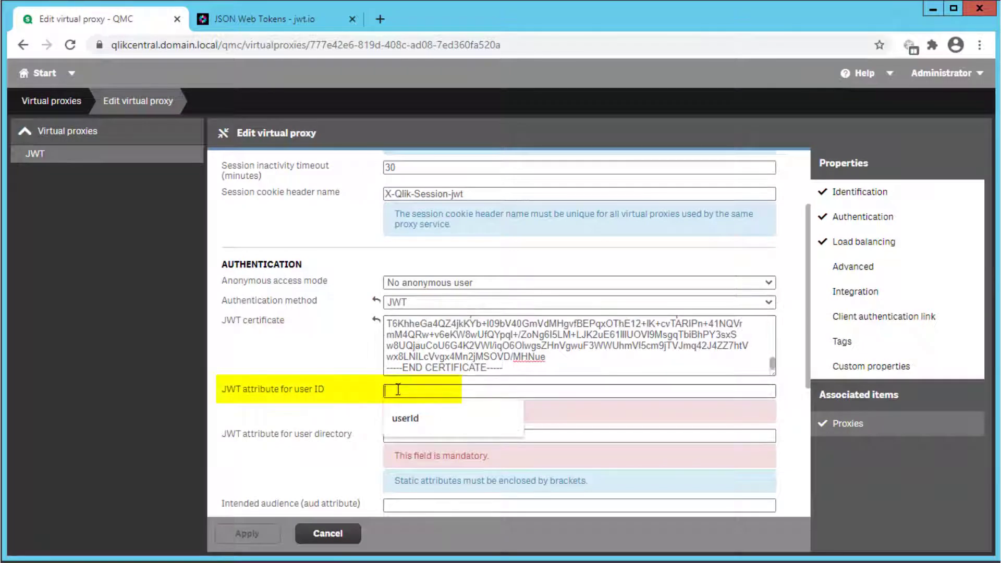
pyautogui.click(402, 416)
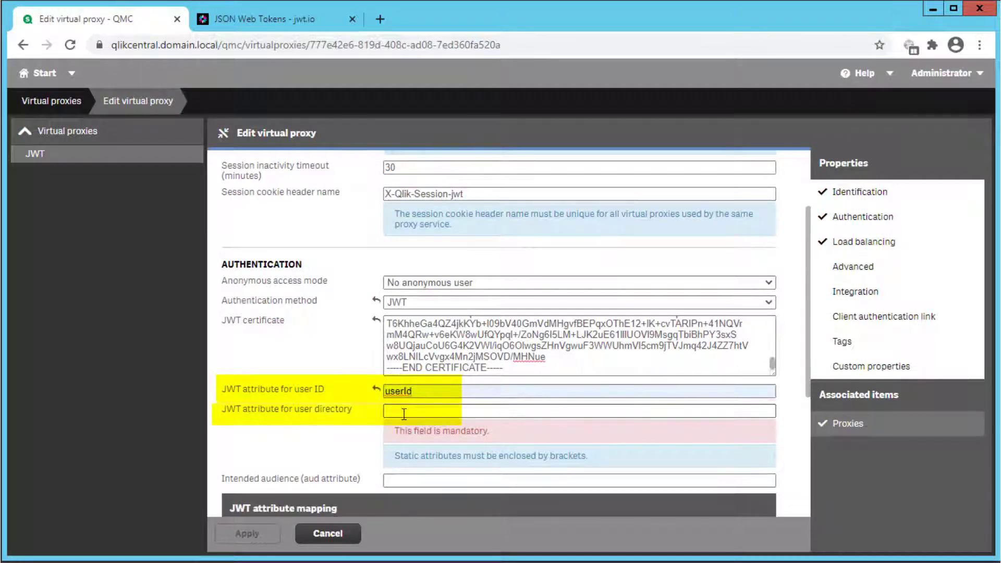
pyautogui.click(404, 413)
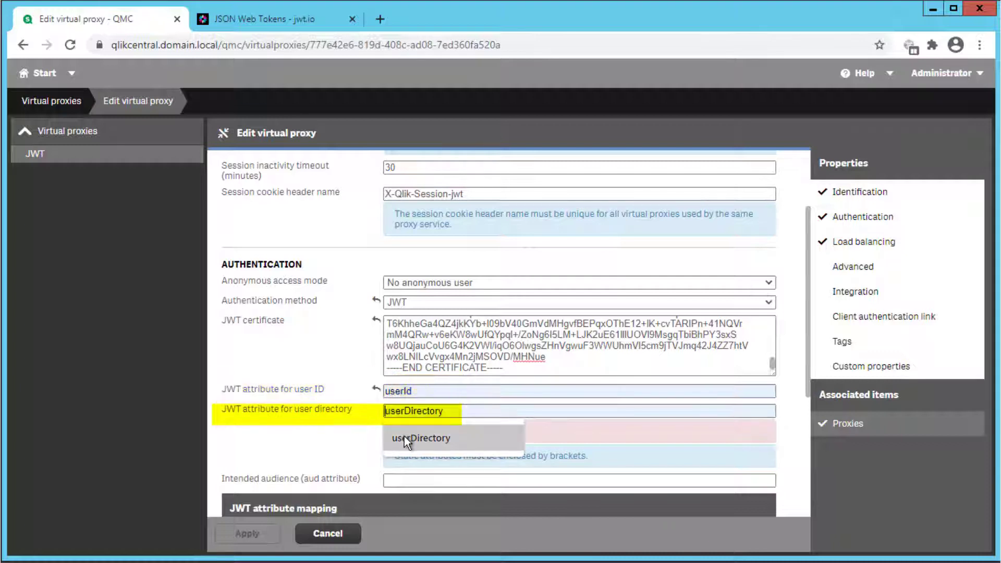
pyautogui.click(405, 436)
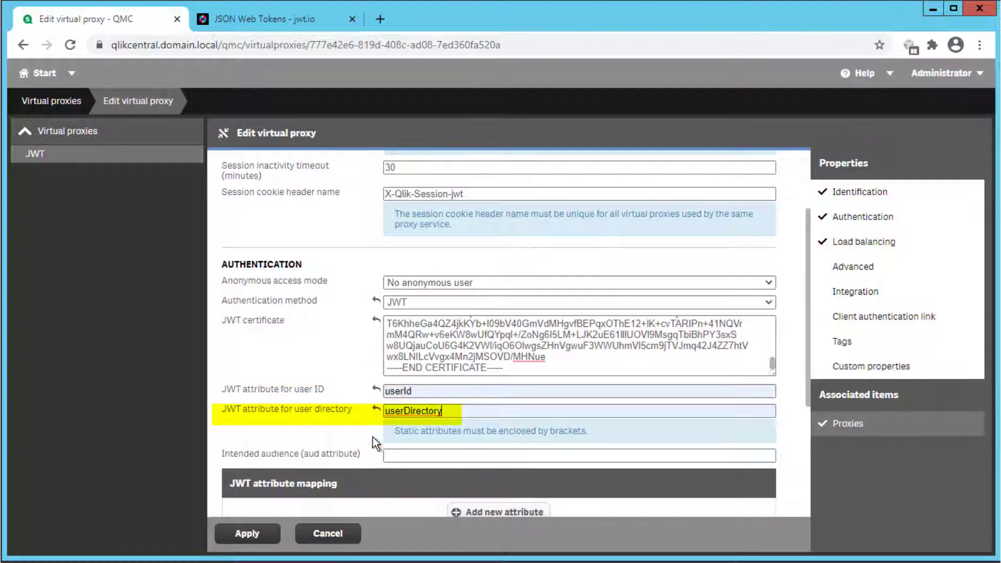
pyautogui.click(256, 539)
pyautogui.click(595, 387)
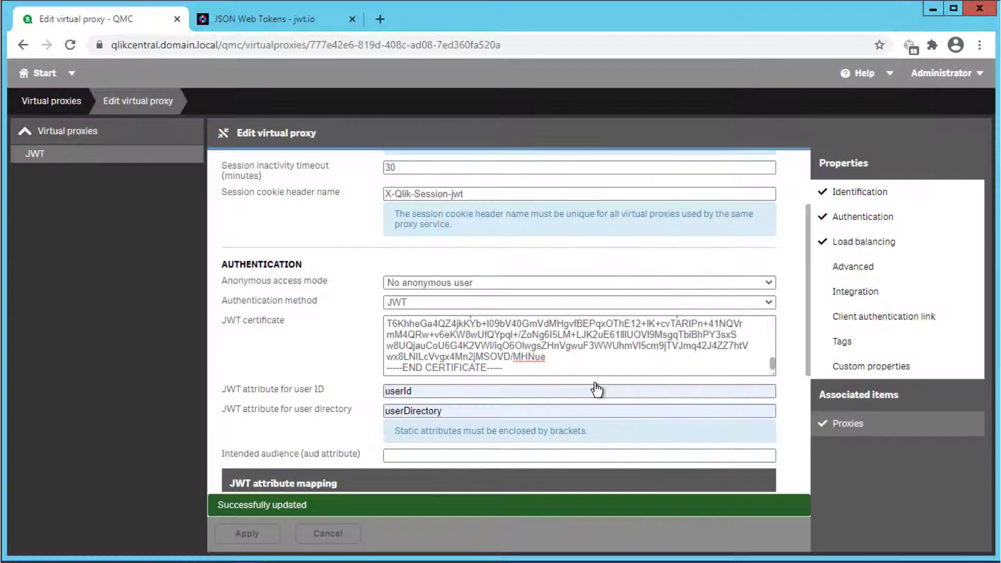
pyautogui.click(267, 21)
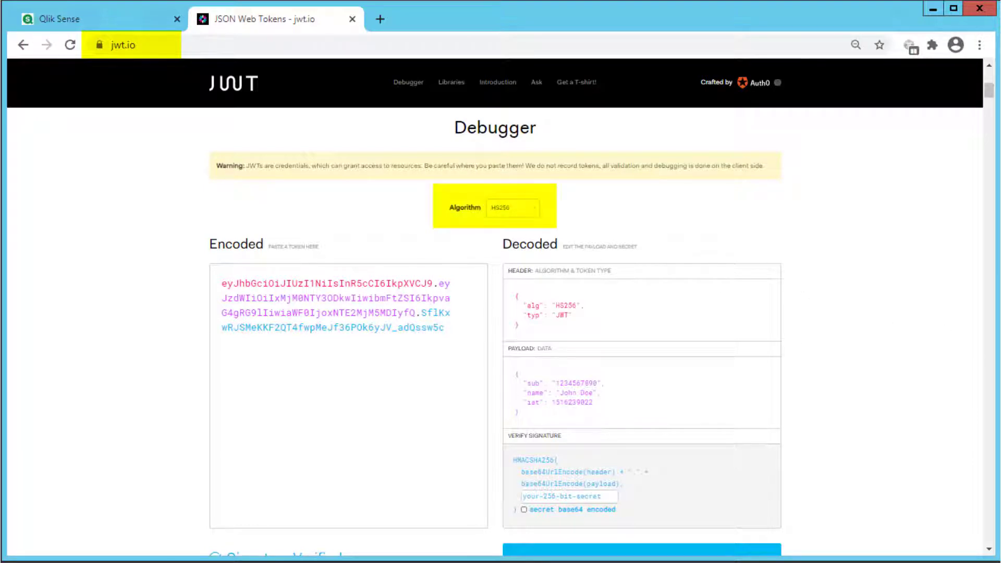
# Switch the jwt.io Debugger's signing algorithm to RS256
pyautogui.click(530, 208)
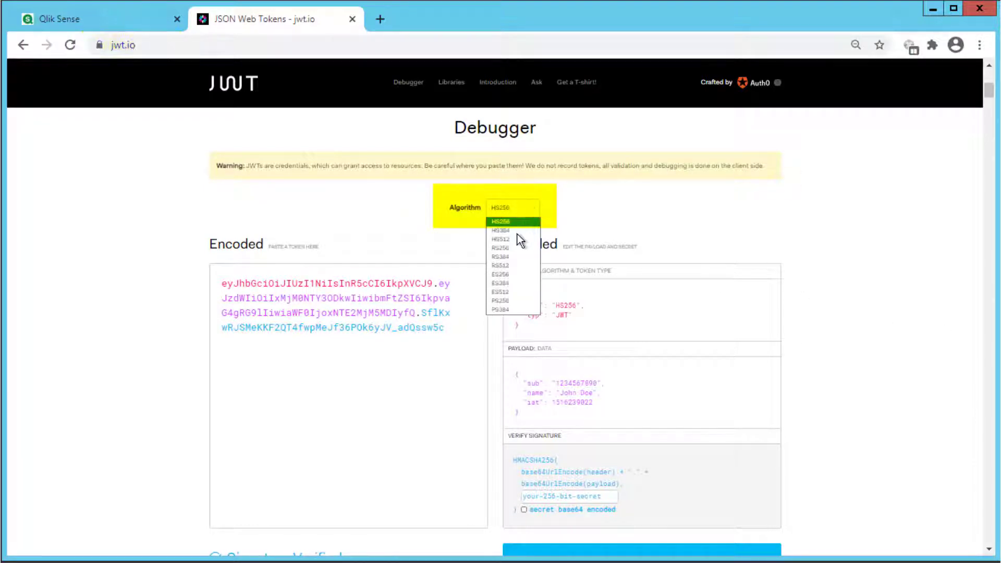
pyautogui.click(515, 249)
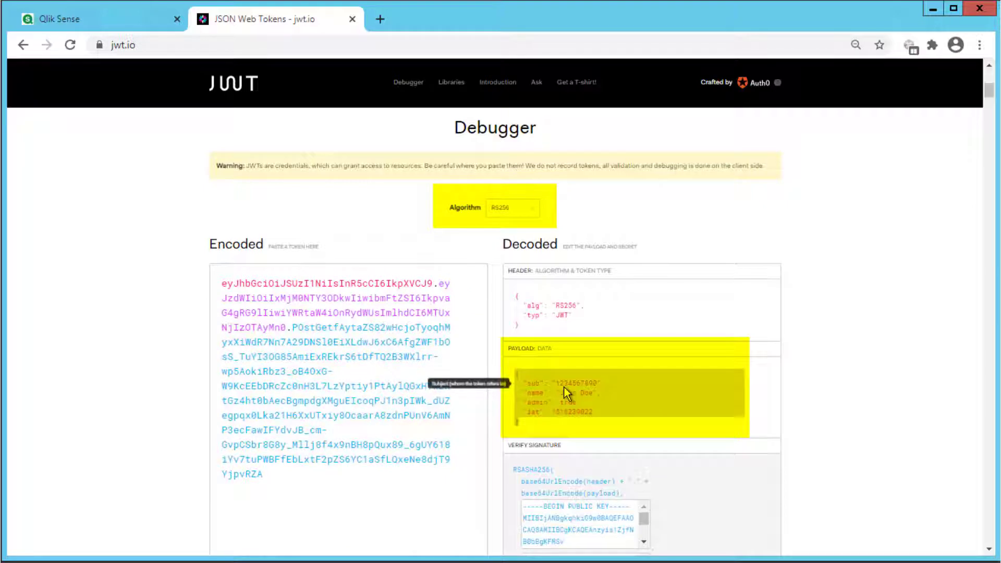
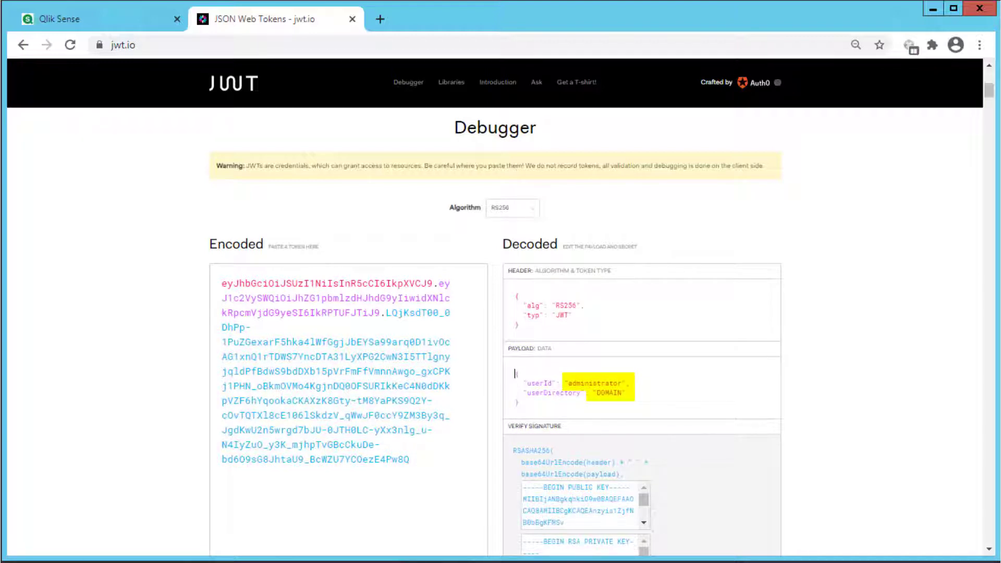
# Paste the full server_key.pem private key into jwt.io's Private Key field to re-sign the RS256 token
pyautogui.hotkey('alt', 'Tab')
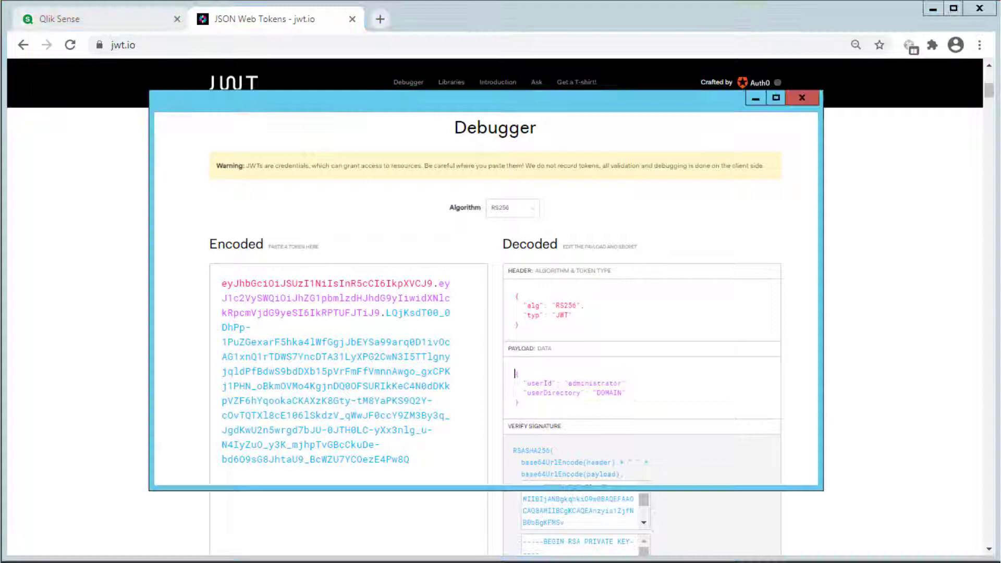
pyautogui.rightClick(398, 253)
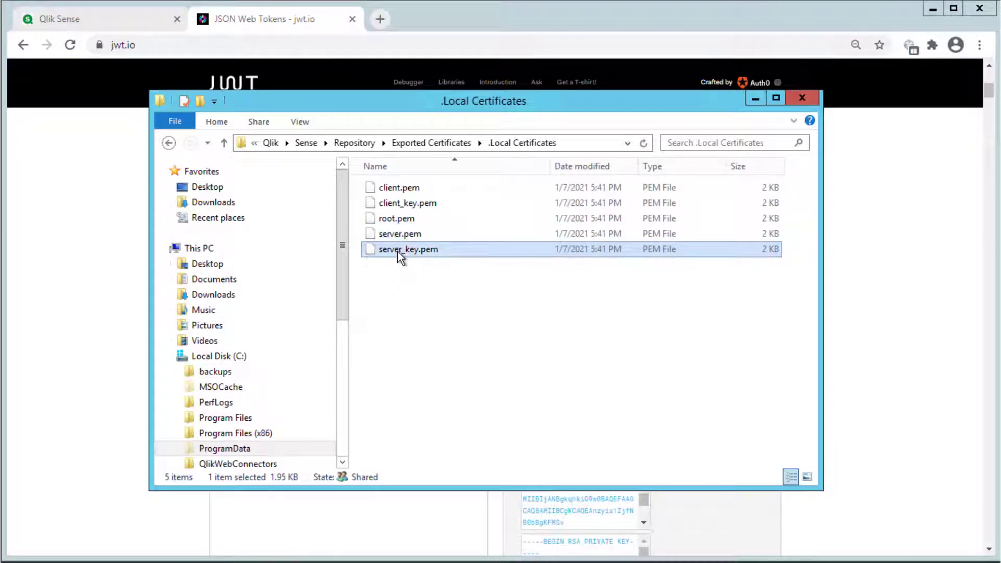
pyautogui.click(435, 277)
pyautogui.hotkey('ctrl', 'a')
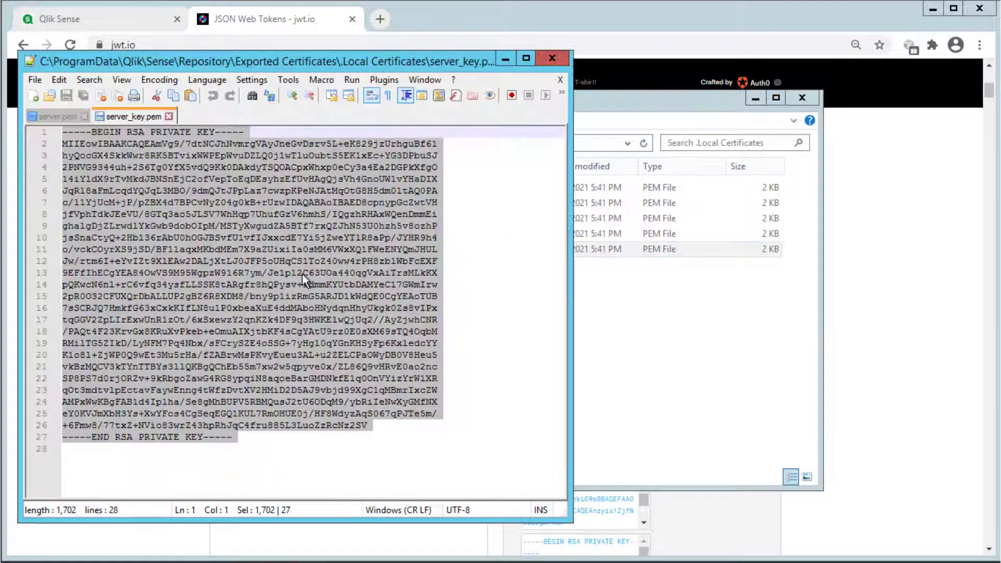
pyautogui.rightClick(421, 275)
pyautogui.click(449, 9)
pyautogui.hotkey('alt', 'Tab')
pyautogui.hotkey('ctrl', 'v')
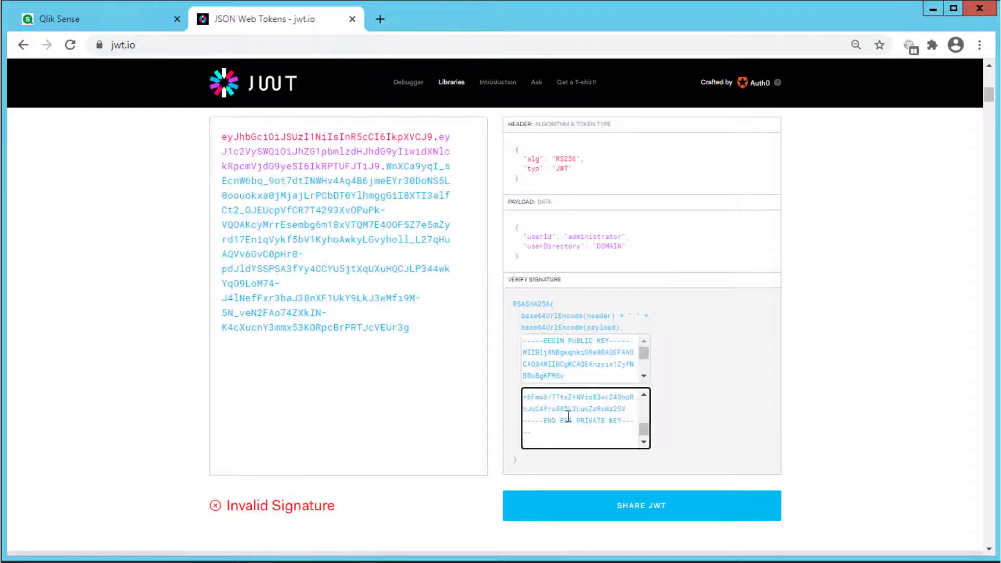
pyautogui.scroll(2, 749, 396)
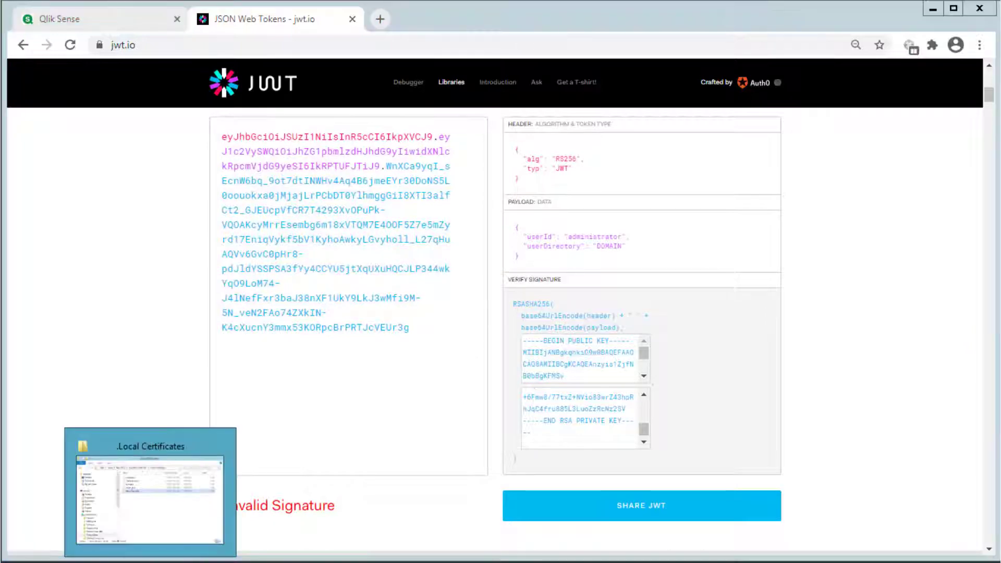
# Copy the entire server certificate text from server.pem
pyautogui.click(179, 482)
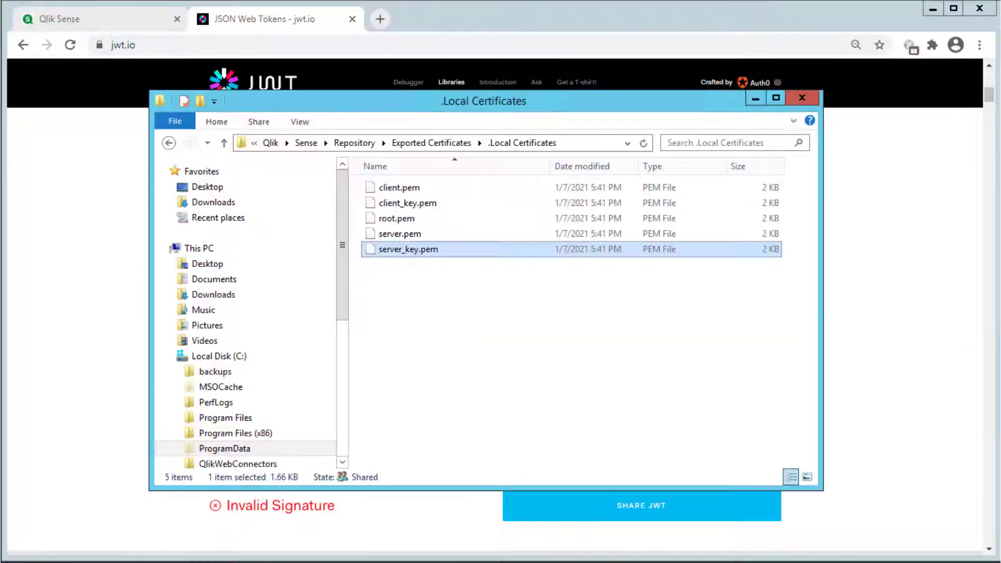
pyautogui.rightClick(389, 236)
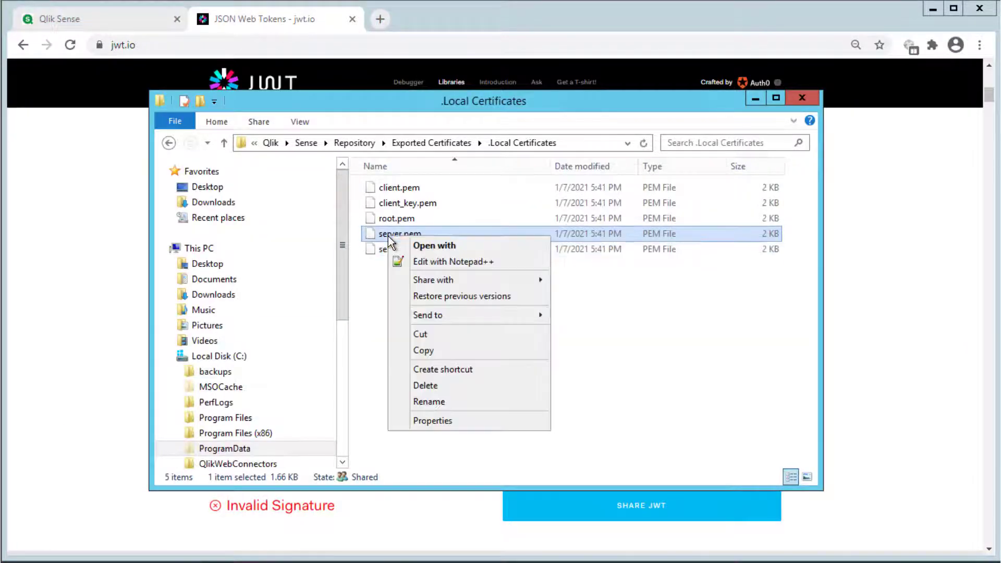
pyautogui.click(424, 262)
pyautogui.hotkey('ctrl', 'a')
pyautogui.rightClick(327, 265)
pyautogui.click(356, 290)
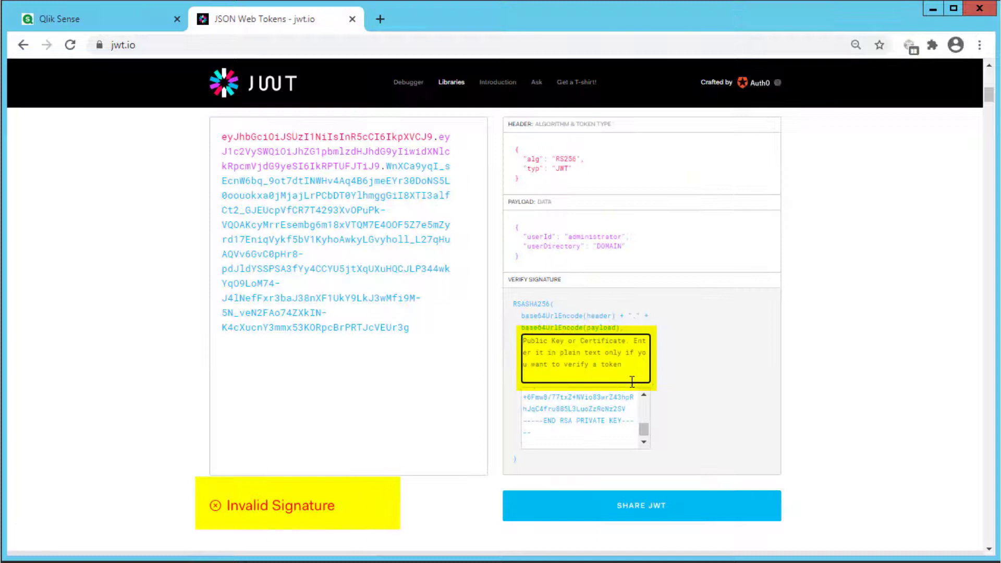
# Paste the certificate into jwt.io's Public Key field, confirm Signature Verified, and select the encoded token
pyautogui.click(537, 341)
pyautogui.hotkey('ctrl', 'v')
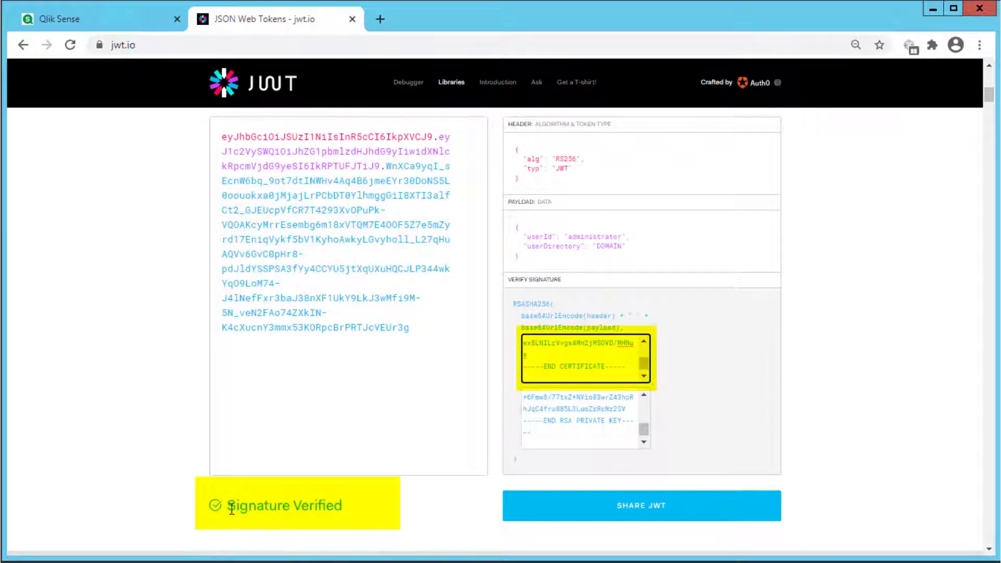
pyautogui.moveTo(228, 507); pyautogui.dragTo(343, 509)
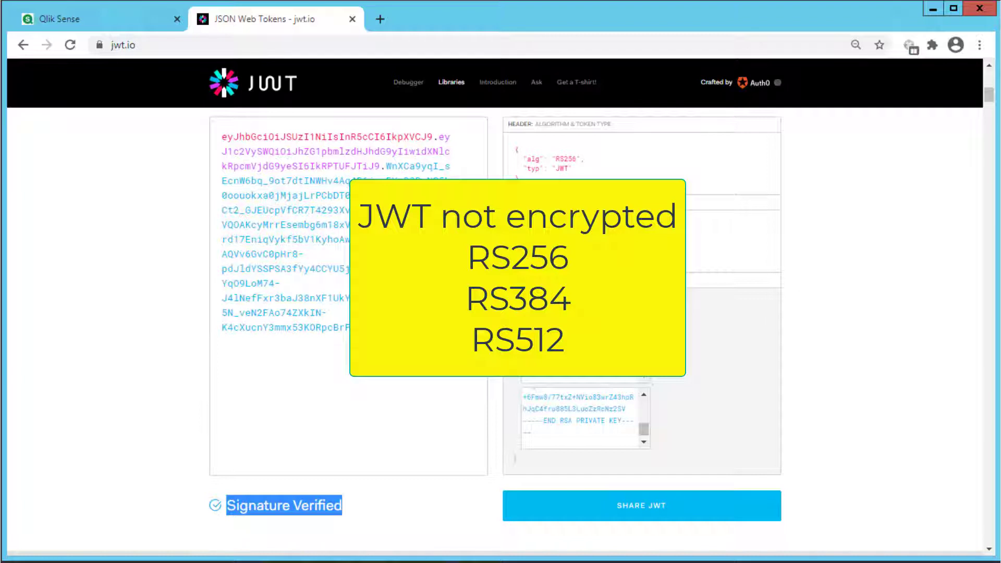
pyautogui.moveTo(409, 328)
pyautogui.mouseDown()
pyautogui.moveTo(409, 318)
pyautogui.moveTo(333, 292)
pyautogui.moveTo(305, 156)
pyautogui.moveTo(224, 139)
pyautogui.mouseUp()
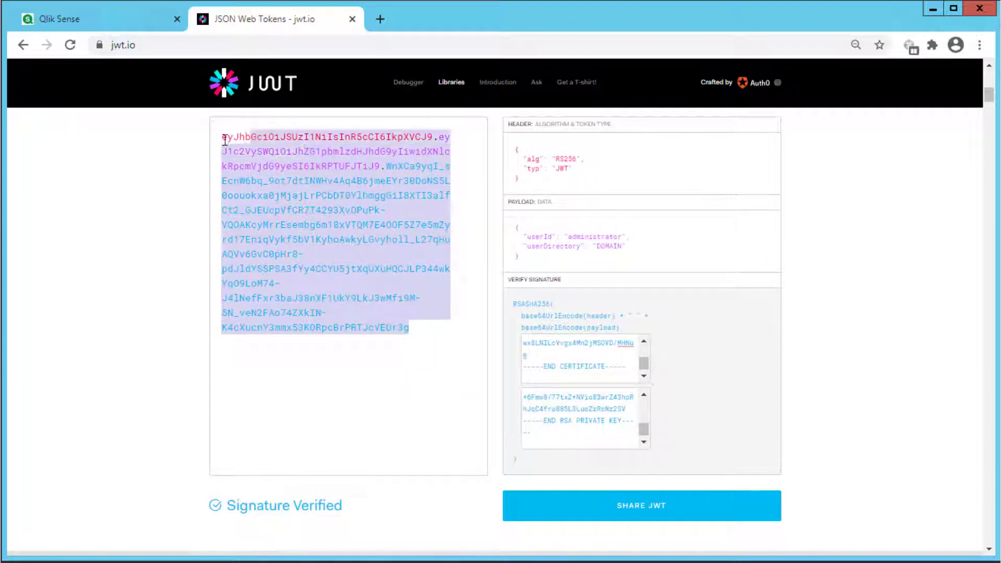
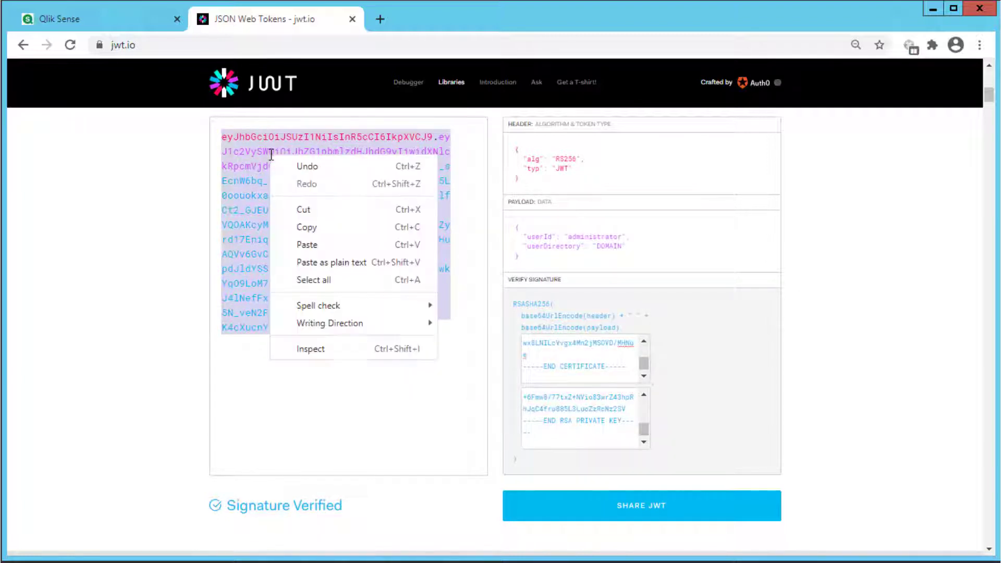
# Copy the encoded JWT from jwt.io and go to the Fiddler Classic download page
pyautogui.click(305, 227)
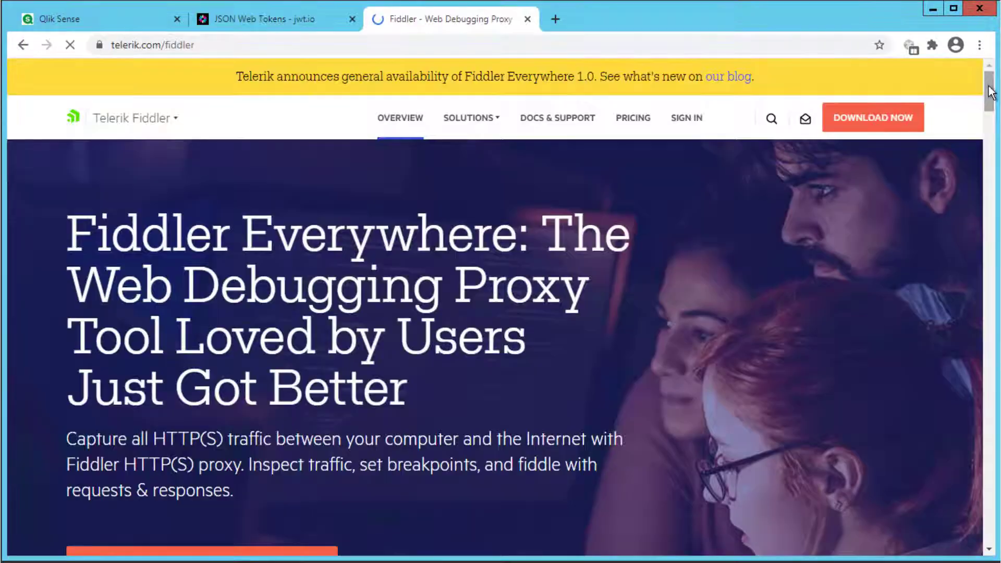
pyautogui.scroll(-4, 501, 313)
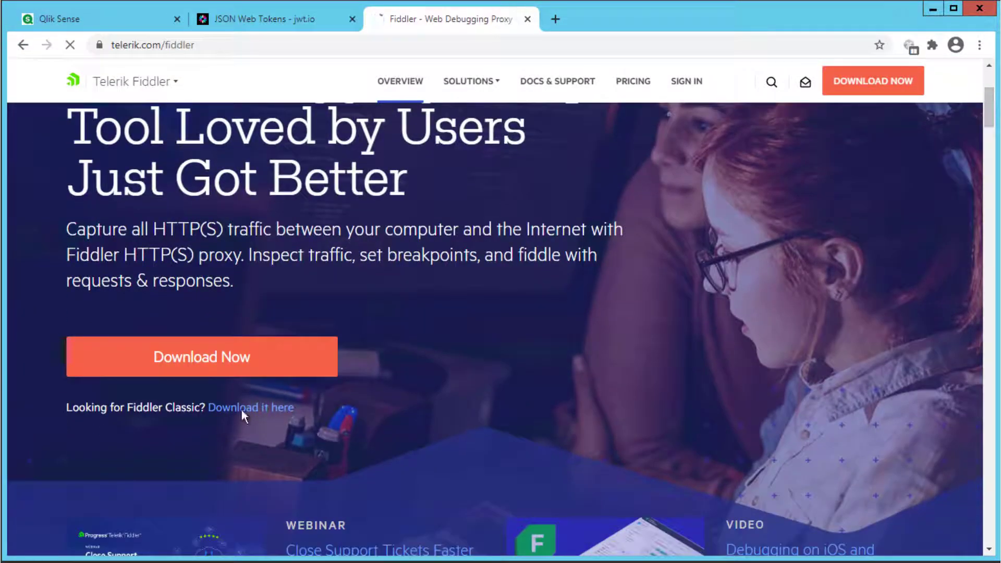
pyautogui.moveTo(129, 407); pyautogui.dragTo(206, 407)
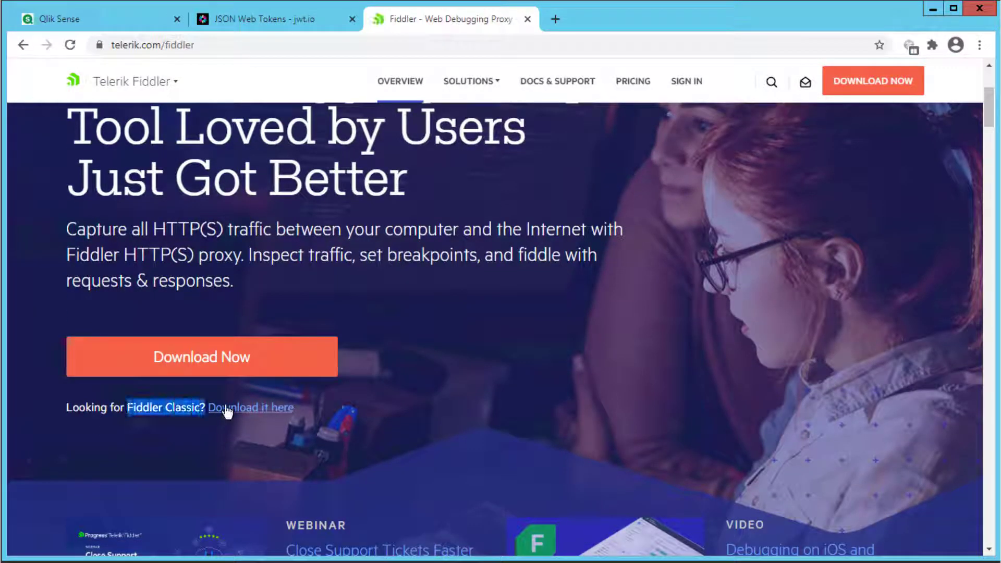
pyautogui.click(225, 409)
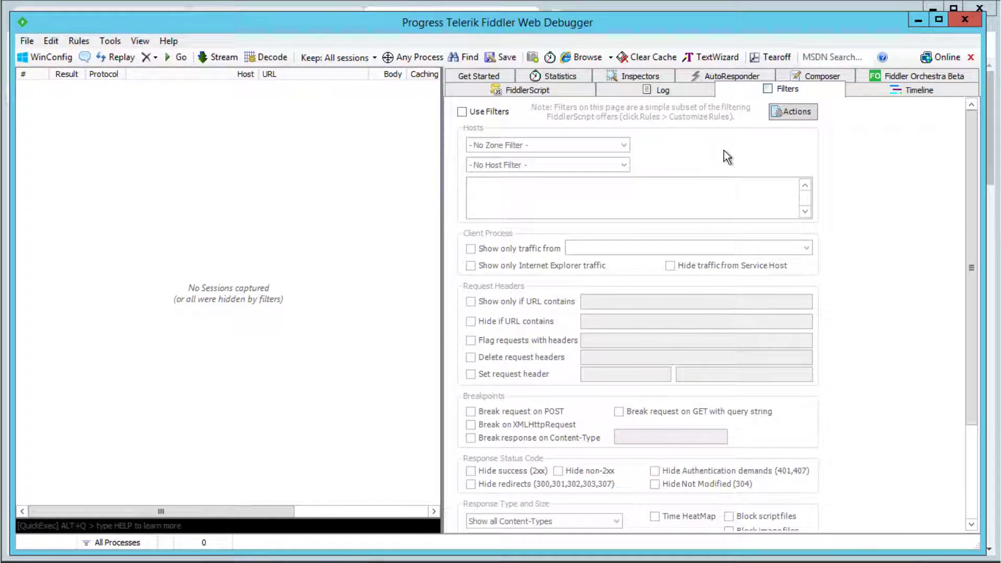
# Enable Decrypt HTTPS traffic in Fiddler's HTTPS options
pyautogui.click(110, 41)
pyautogui.click(120, 59)
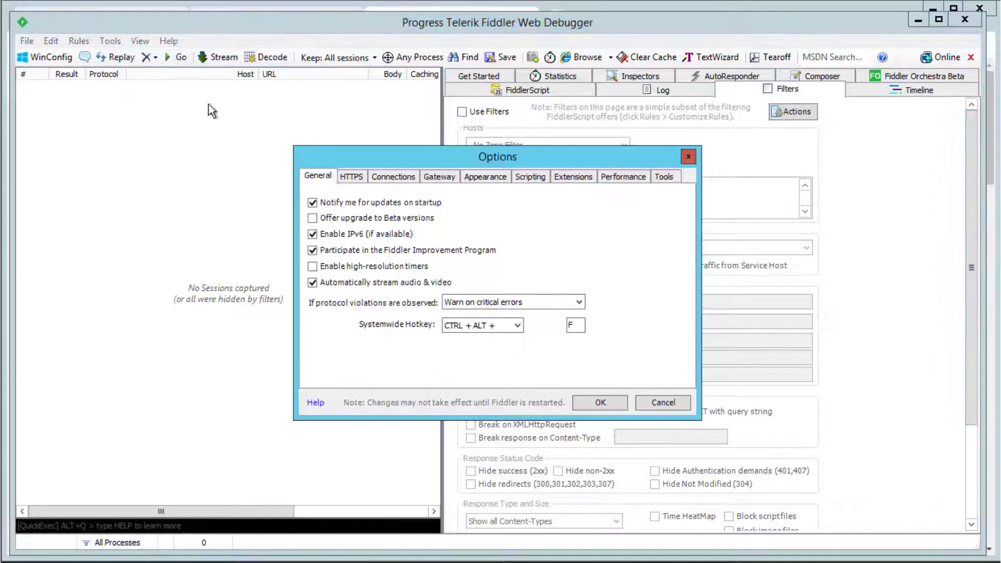
pyautogui.click(344, 178)
pyautogui.click(323, 229)
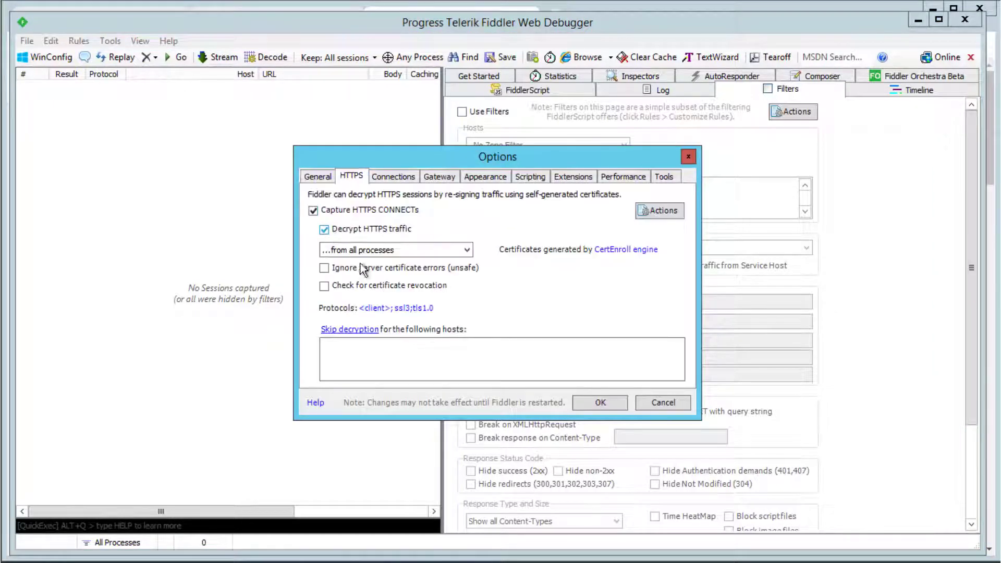
pyautogui.click(602, 404)
# Turn on filters and set the Authorization request header to 'Bearer' plus the pasted token
pyautogui.click(462, 111)
pyautogui.click(471, 374)
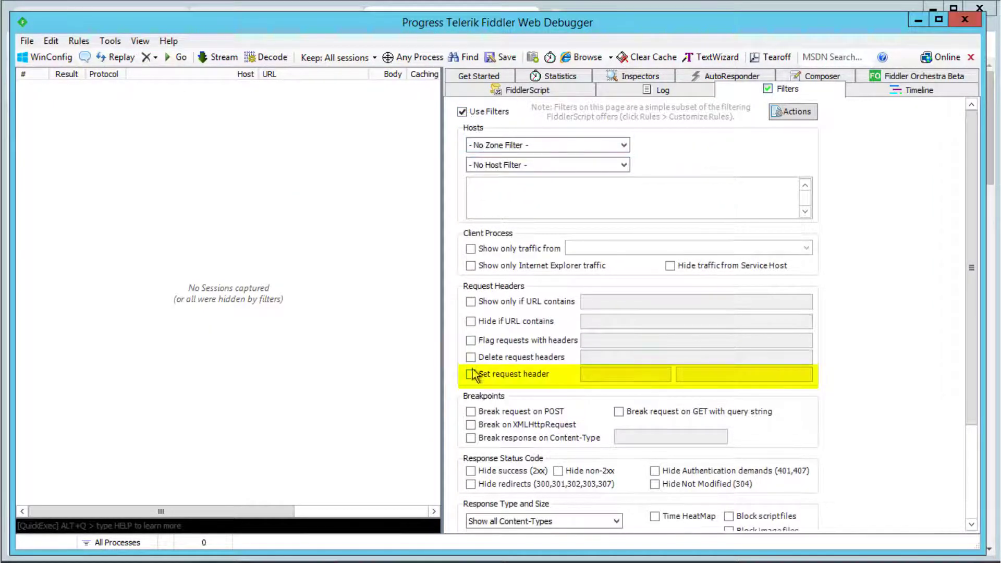
pyautogui.write('Authorization')
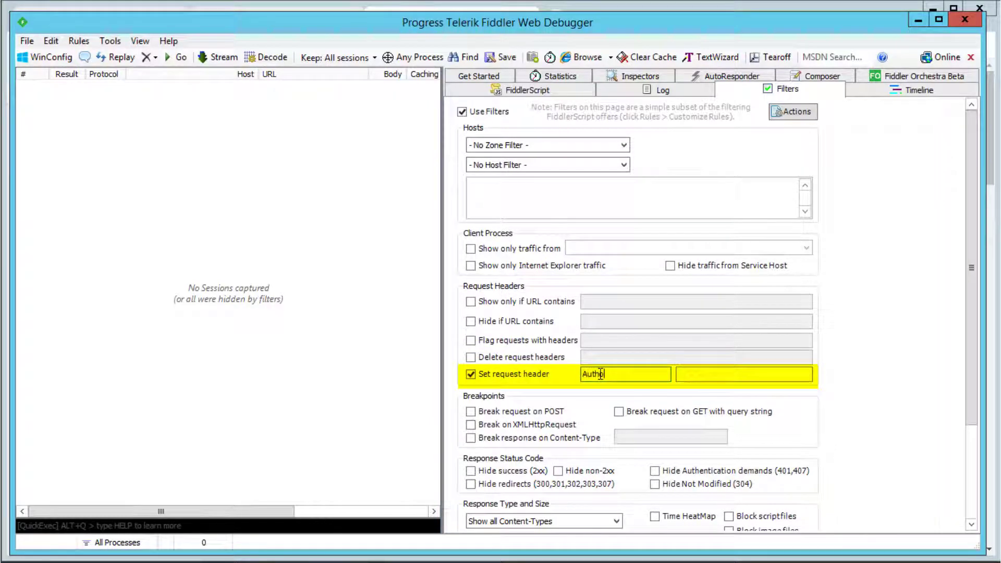
pyautogui.click(687, 375)
pyautogui.write('Bearer')
pyautogui.hotkey('ctrl', 'v')
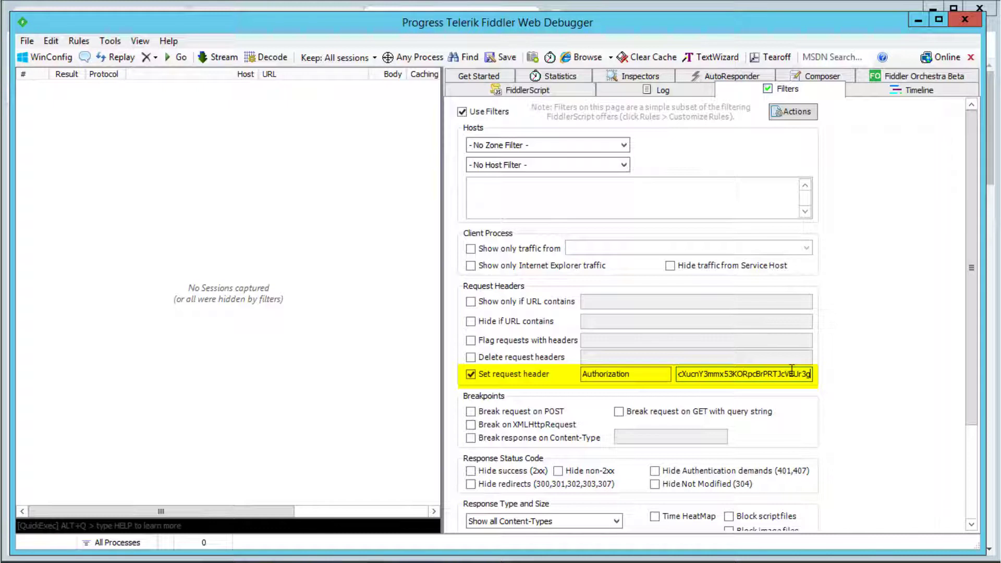
pyautogui.click(27, 41)
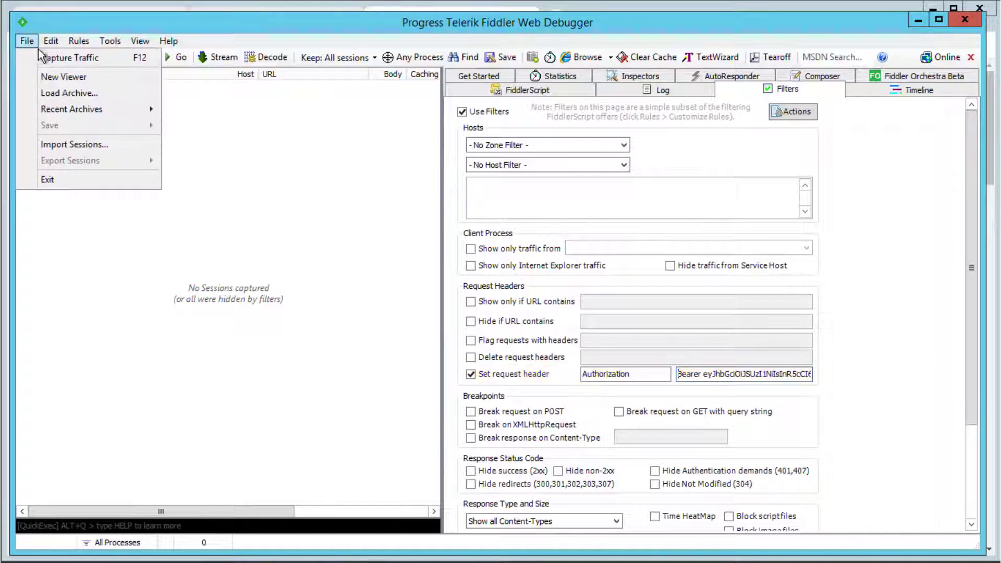
pyautogui.click(46, 58)
pyautogui.hotkey('alt', 'Tab')
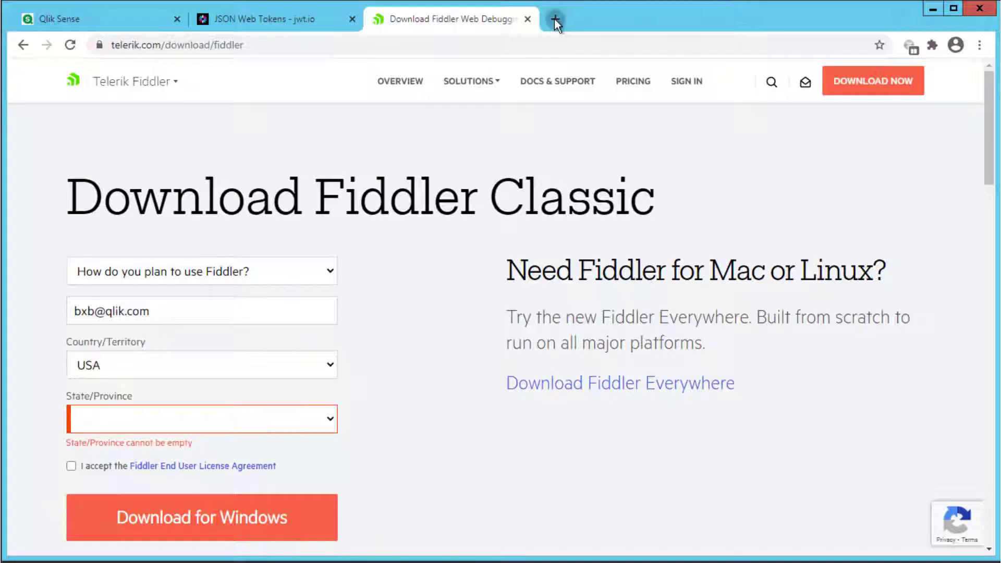
pyautogui.click(555, 19)
pyautogui.write('htt')
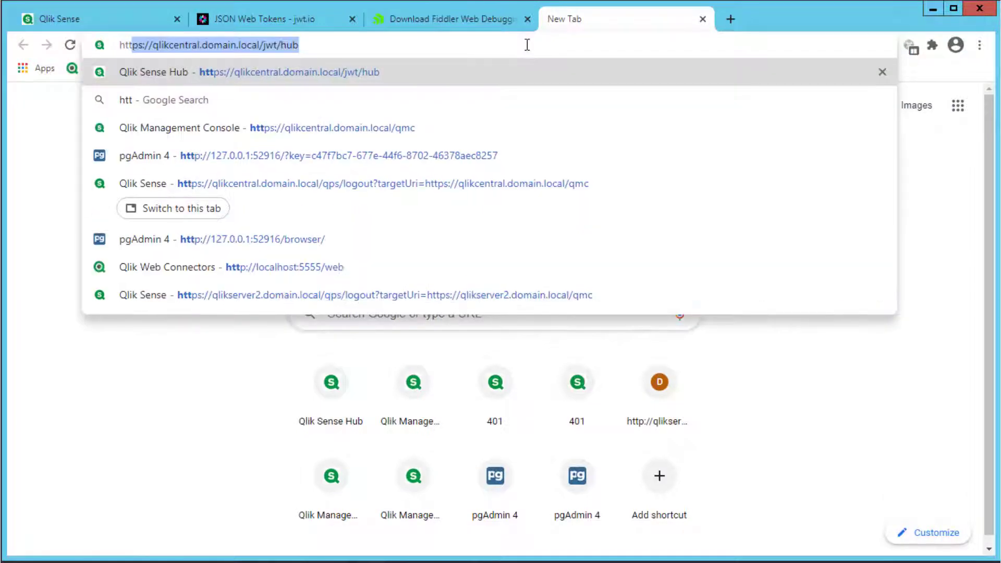
pyautogui.press('End')
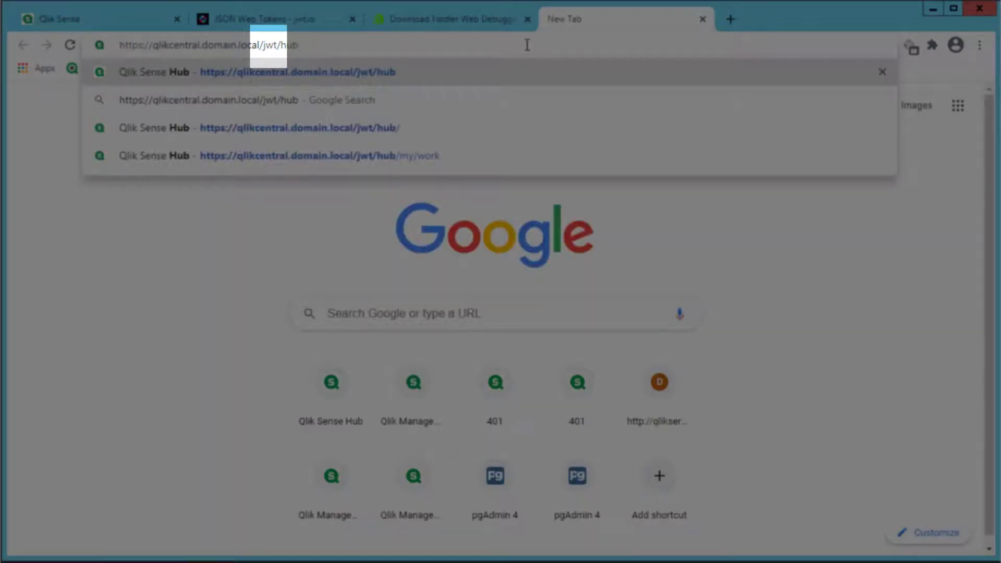
pyautogui.press('Return')
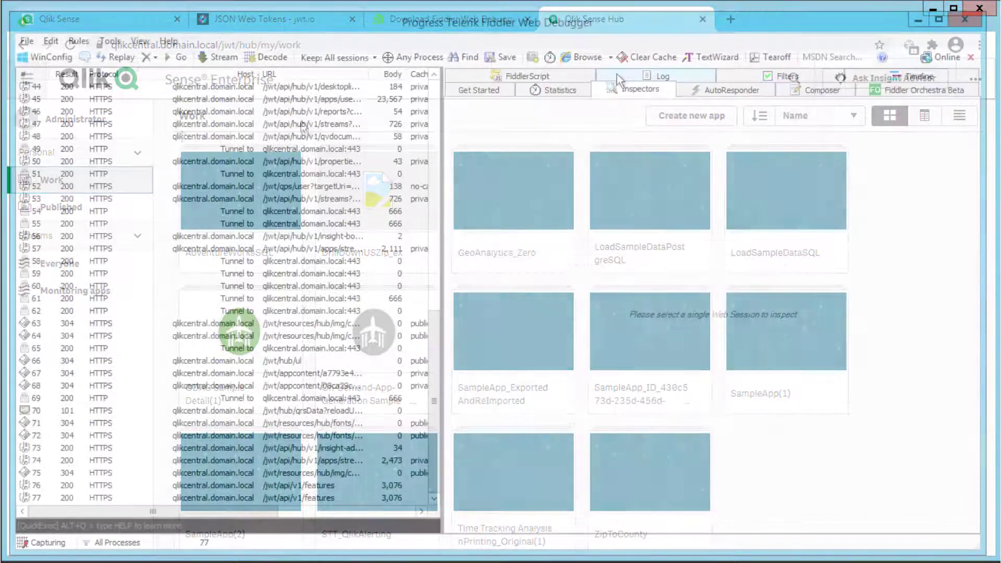
# Check session 77's request headers for the Authorization Bearer token, then view its Auth details
pyautogui.click(197, 497)
pyautogui.moveTo(968, 159); pyautogui.dragTo(969, 210)
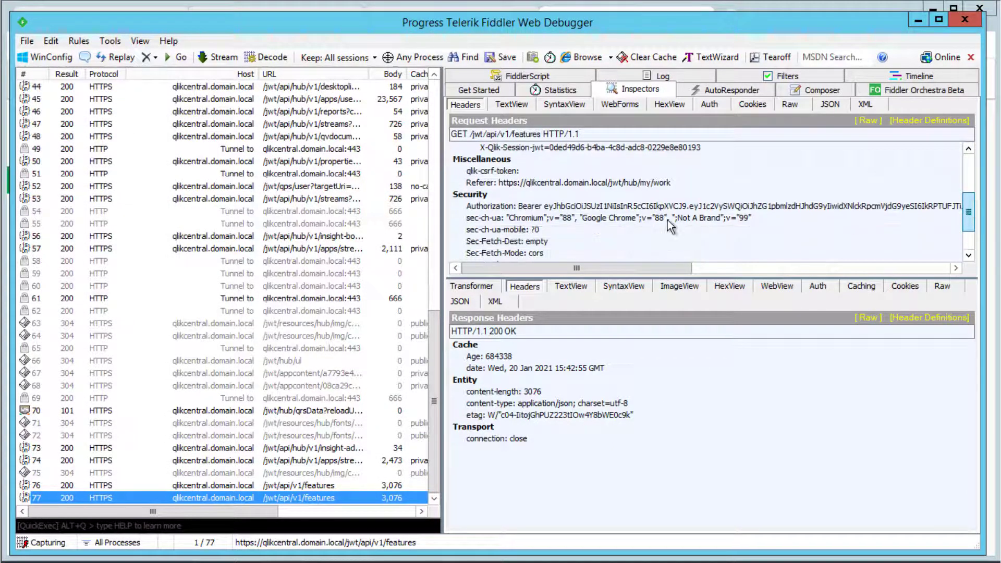
pyautogui.click(471, 208)
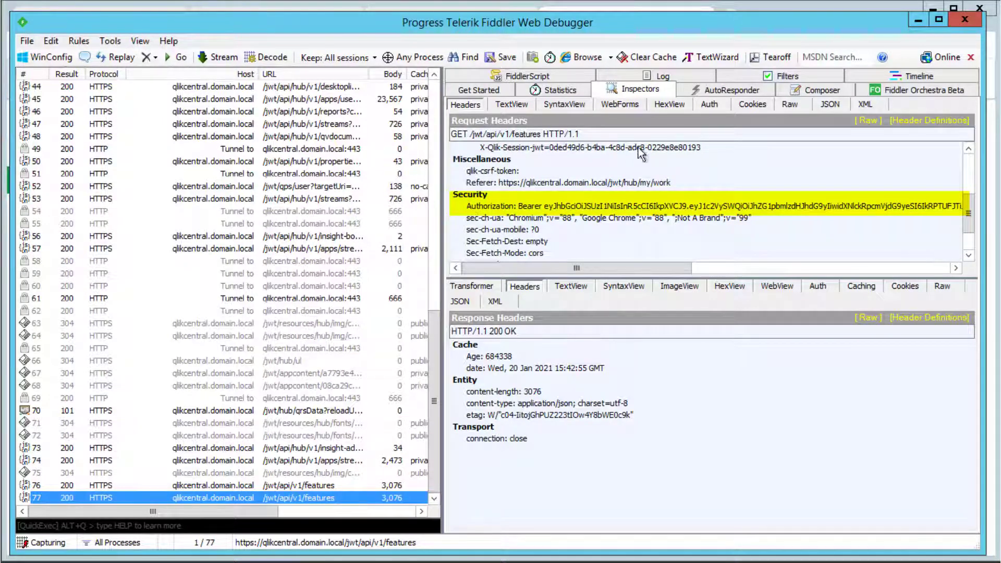
pyautogui.click(704, 106)
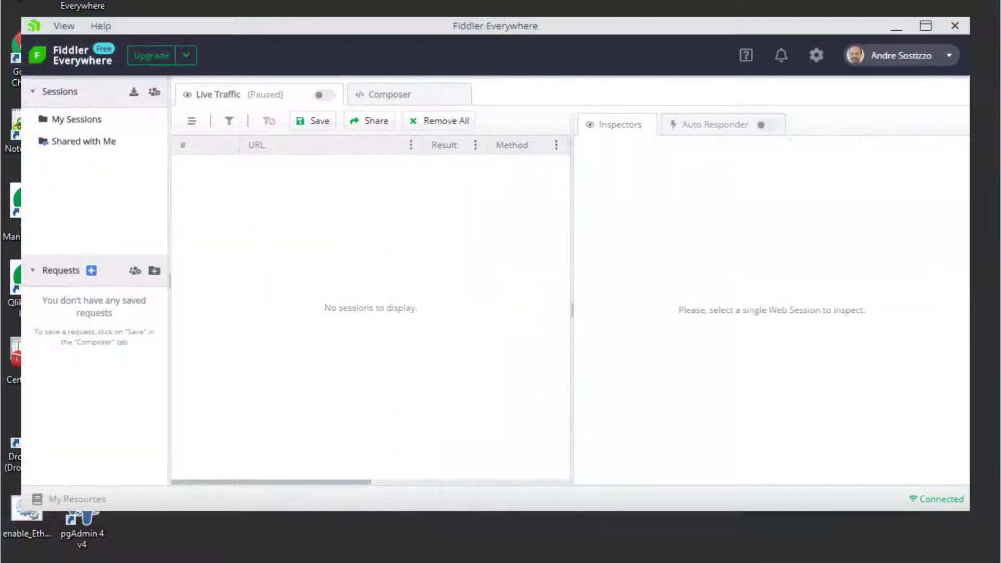
# Enable Capture HTTPS traffic in Fiddler Everywhere settings and save
pyautogui.click(817, 55)
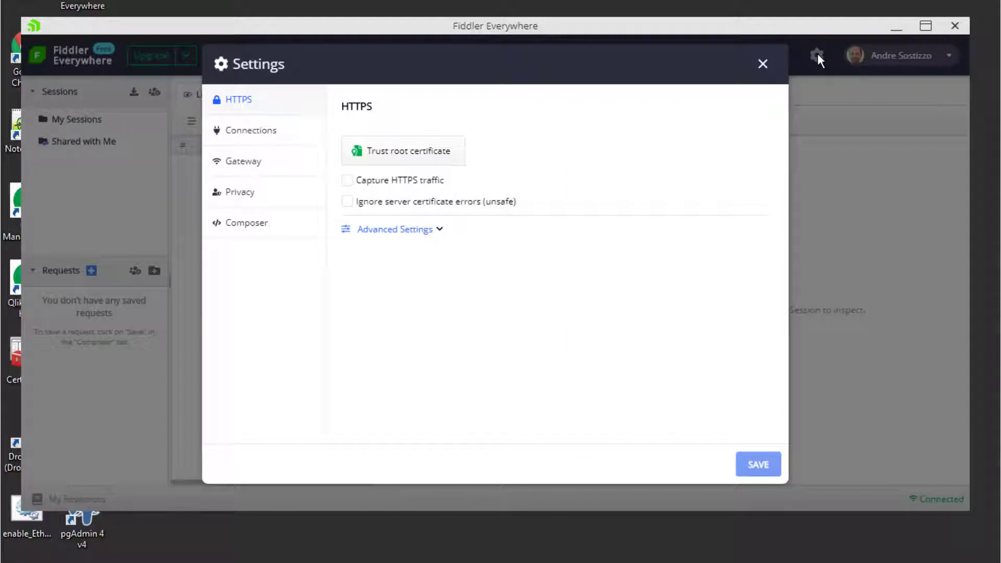
pyautogui.click(348, 181)
pyautogui.click(758, 464)
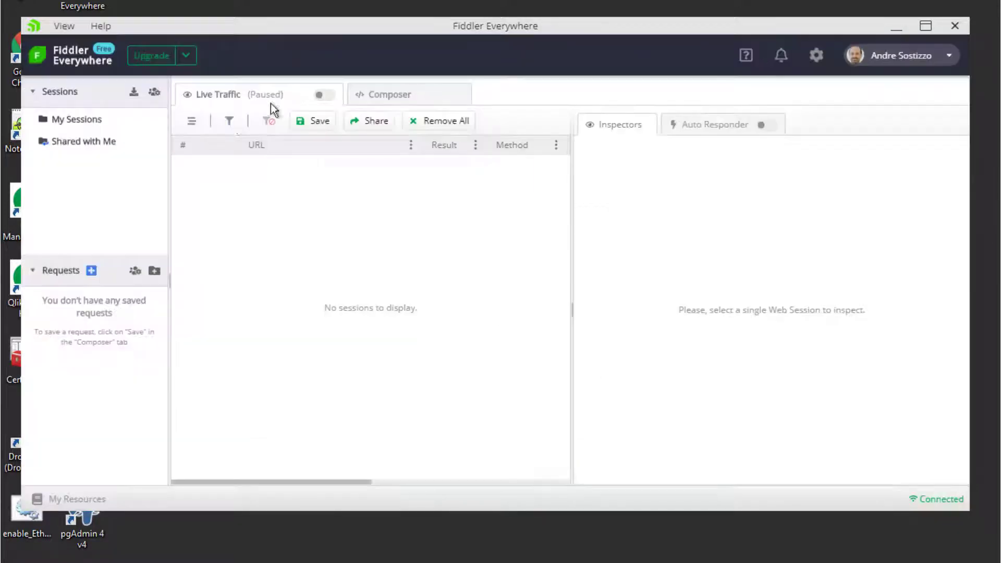
# Add an advanced filter for header Authorization = 'Bearer' plus the pasted token
pyautogui.click(229, 121)
pyautogui.click(244, 246)
pyautogui.write('Authorization')
pyautogui.press('Tab')
pyautogui.write('Bearer')
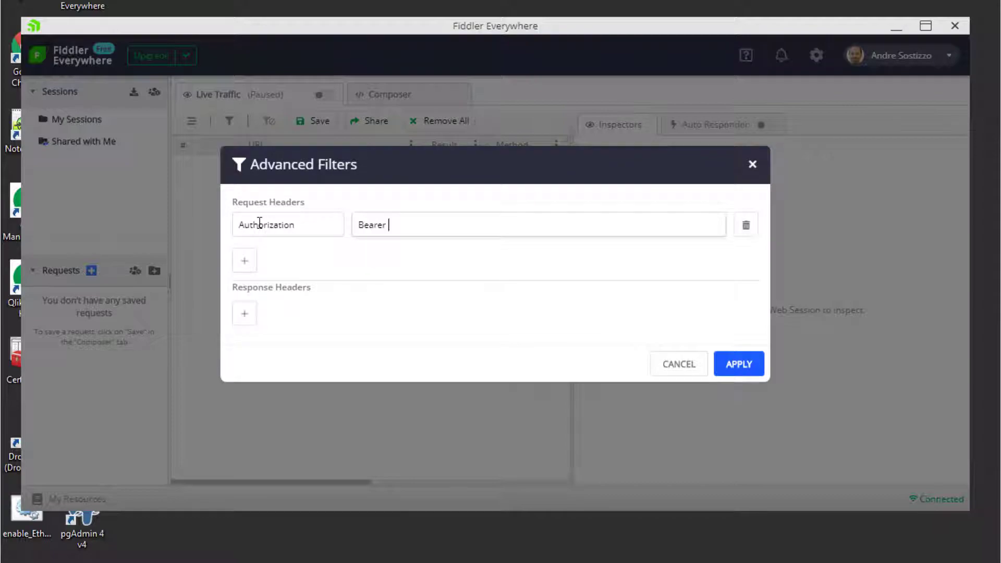
pyautogui.hotkey('ctrl', 'v')
pyautogui.click(729, 366)
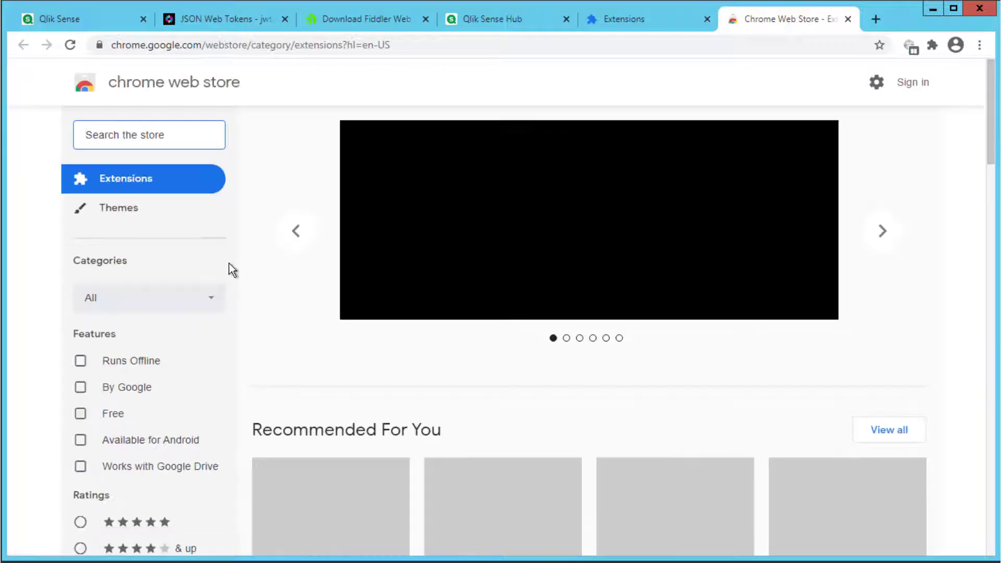
# Find ModHeader in the Chrome Web Store, resume it and enable its Authorization header
pyautogui.write('modheader')
pyautogui.press('Return')
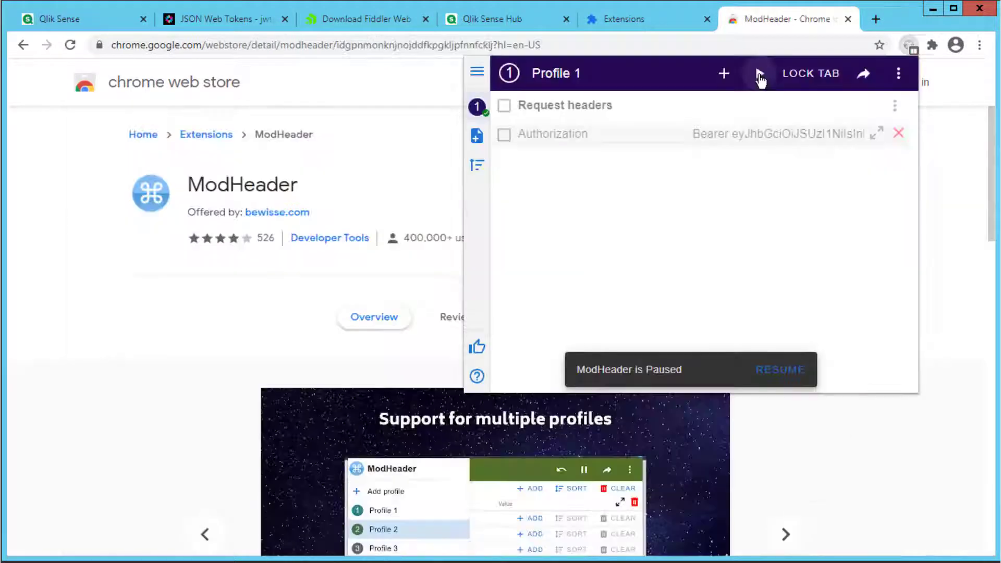
pyautogui.click(760, 73)
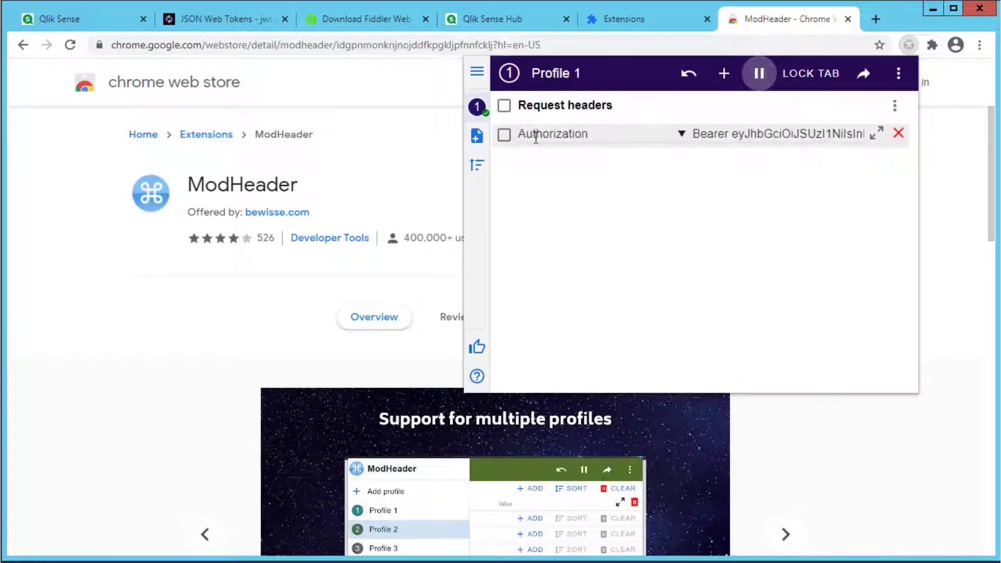
pyautogui.click(504, 135)
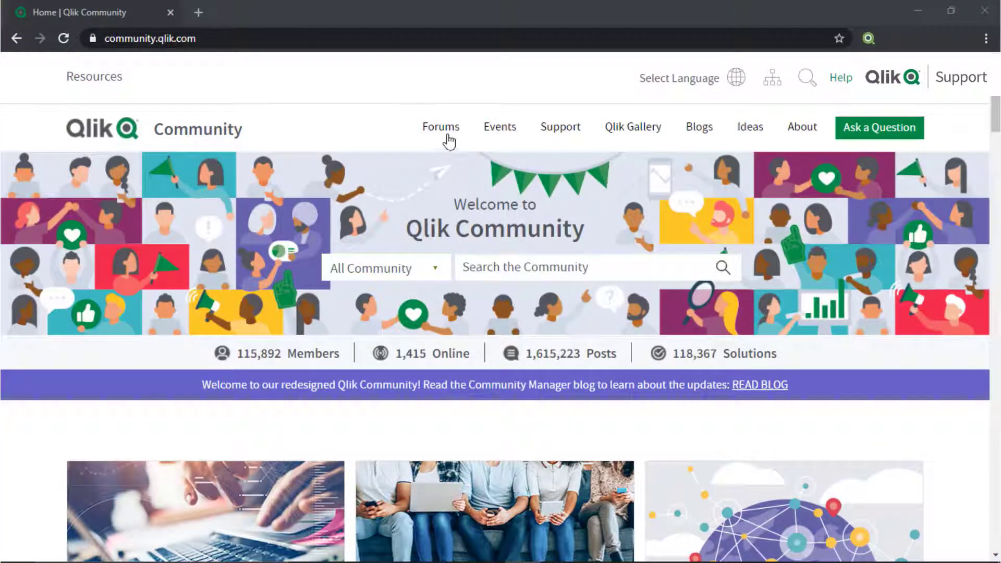
# Search Qlik Community for 'Qlik Sense Log Files' and browse the Knowledge, Qlik Help, Community and YouTube results
pyautogui.moveTo(448, 136)
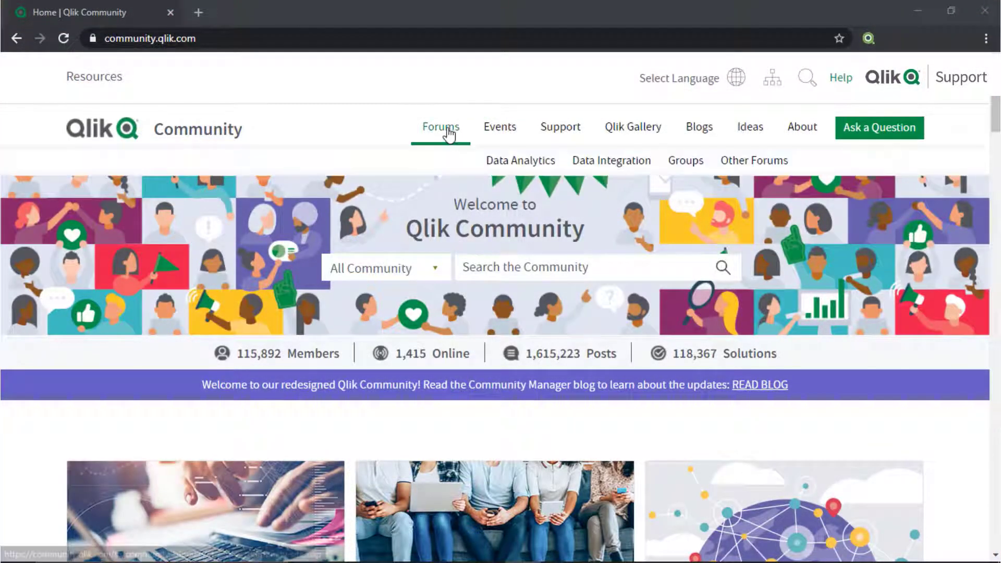
pyautogui.moveTo(520, 161)
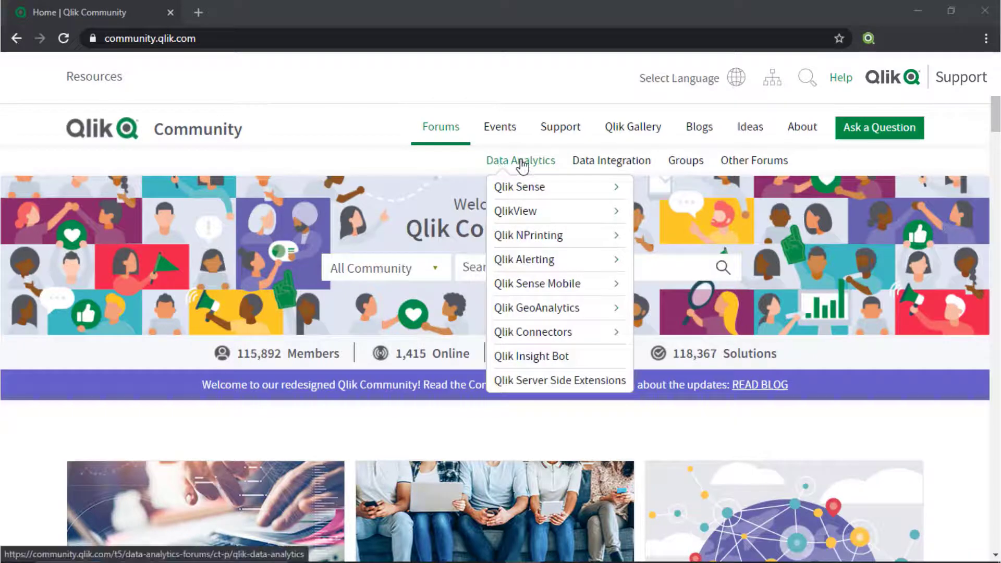
pyautogui.moveTo(527, 188)
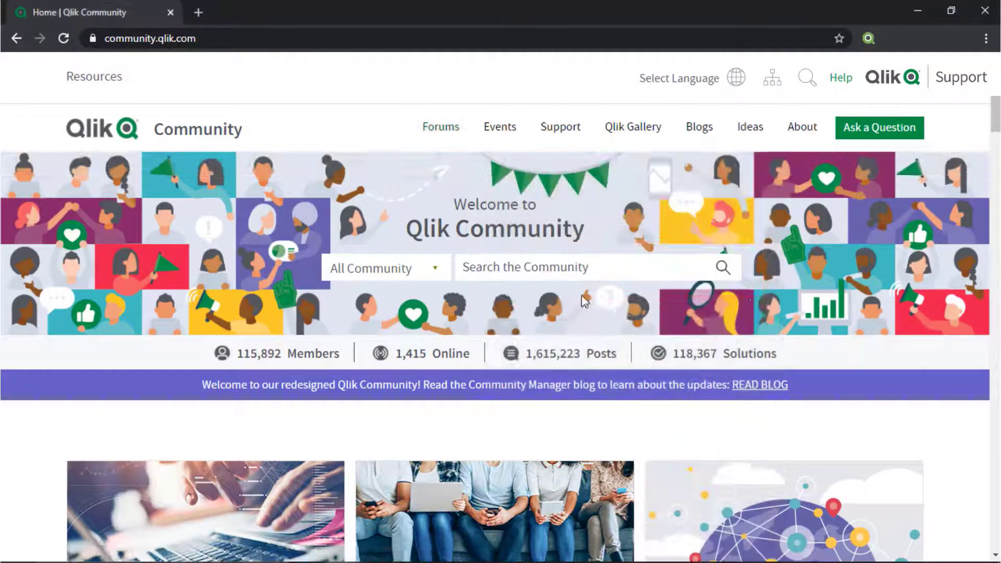
pyautogui.write('Qlik Sense Log Files')
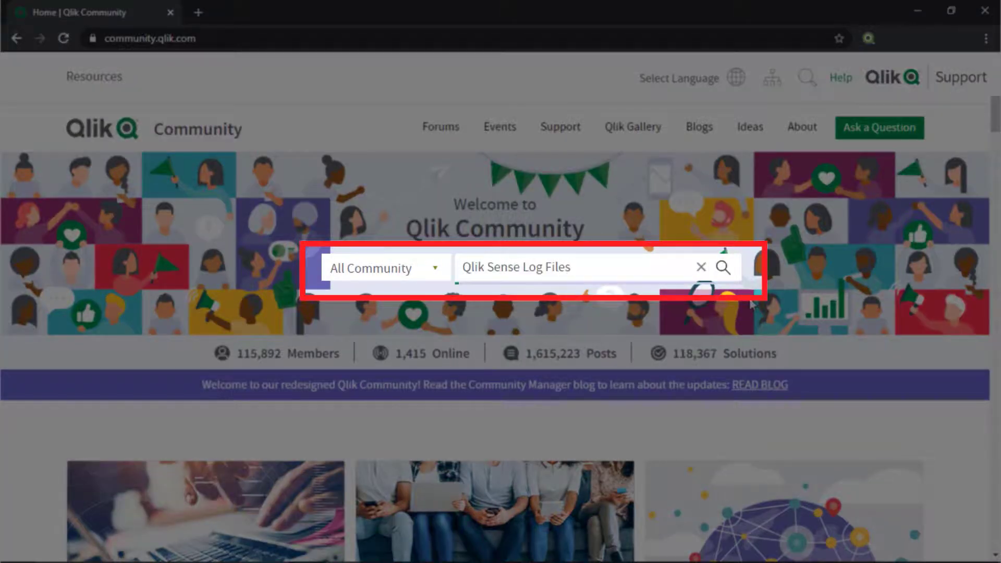
pyautogui.press('Return')
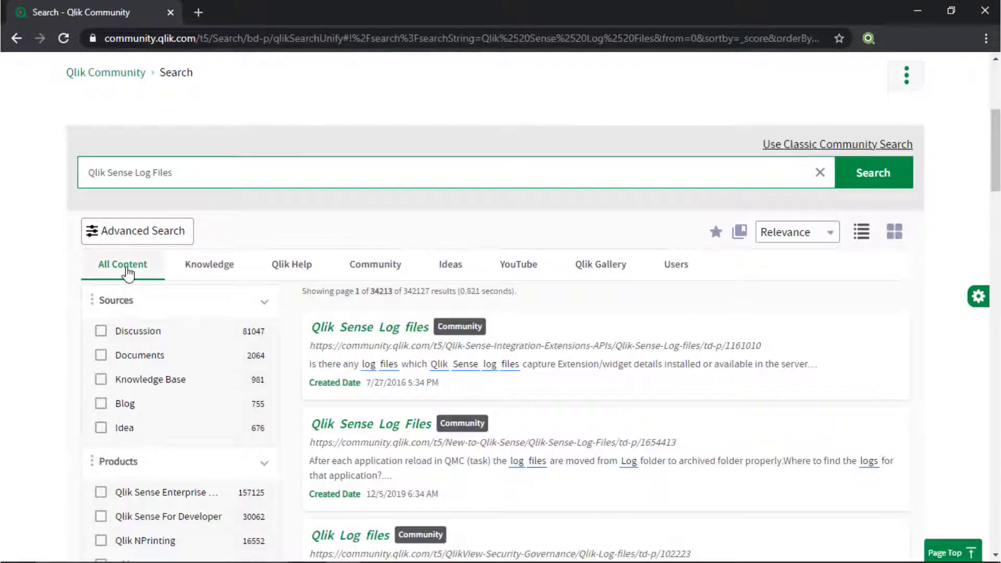
pyautogui.click(211, 272)
pyautogui.click(291, 267)
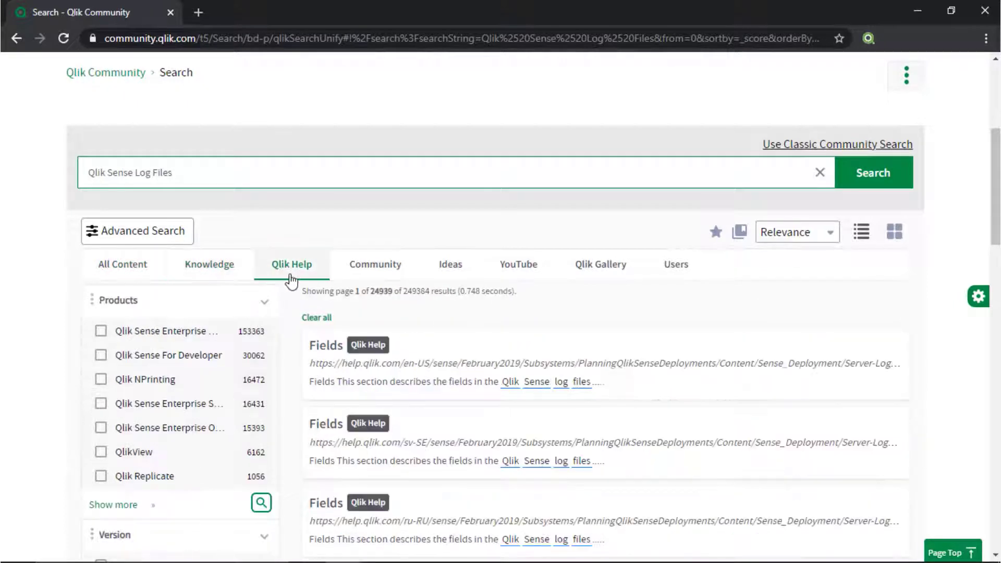
pyautogui.click(377, 270)
pyautogui.click(522, 274)
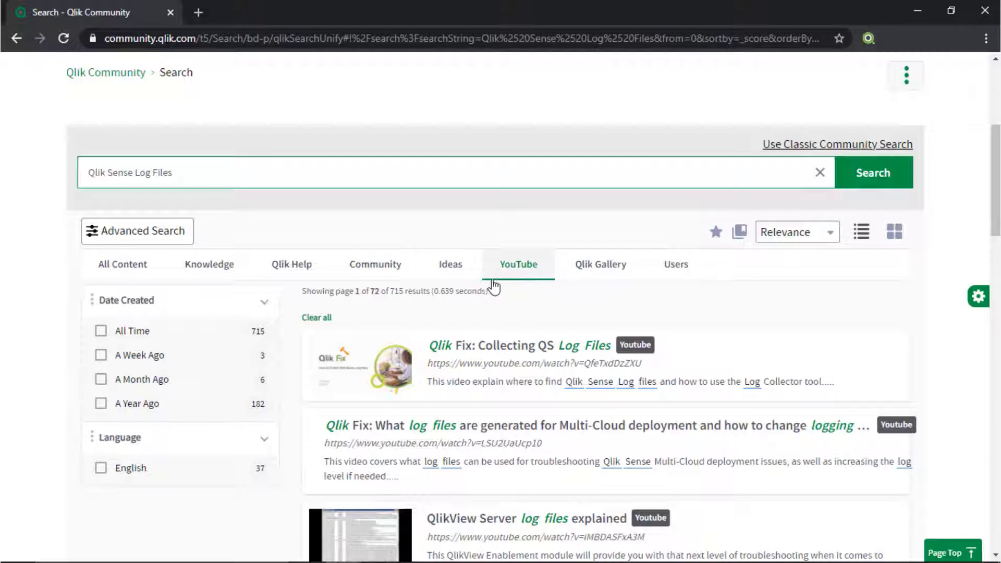
# Show All Content results again, then reach the Support Updates Blog via the Support Programs page
pyautogui.click(151, 270)
pyautogui.scroll(5, 996, 180)
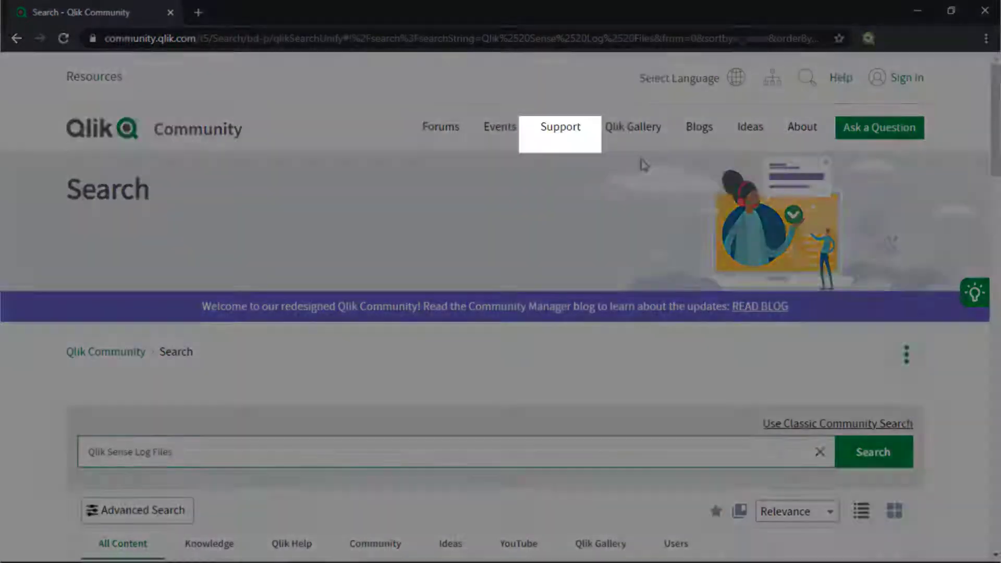
pyautogui.click(555, 130)
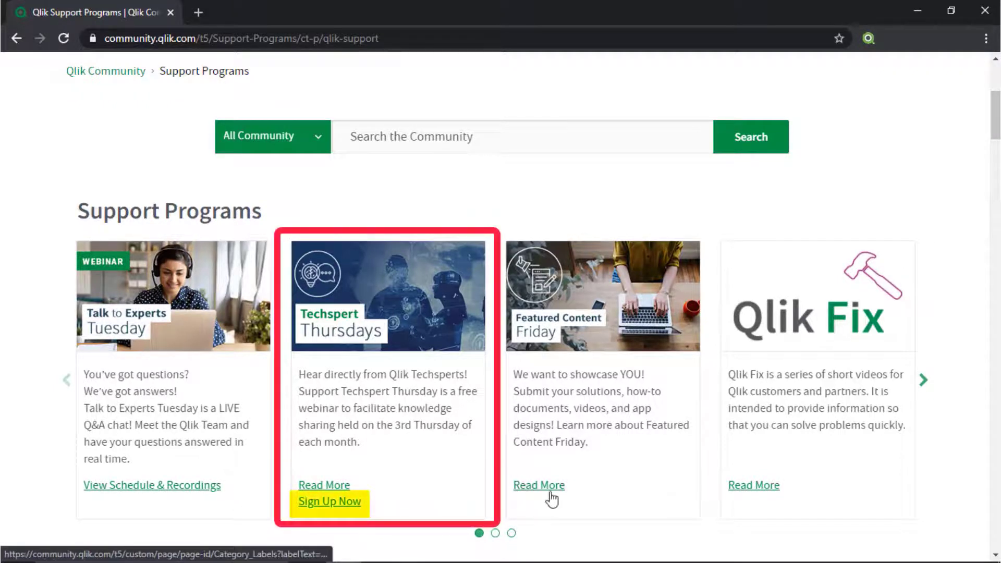
pyautogui.click(923, 380)
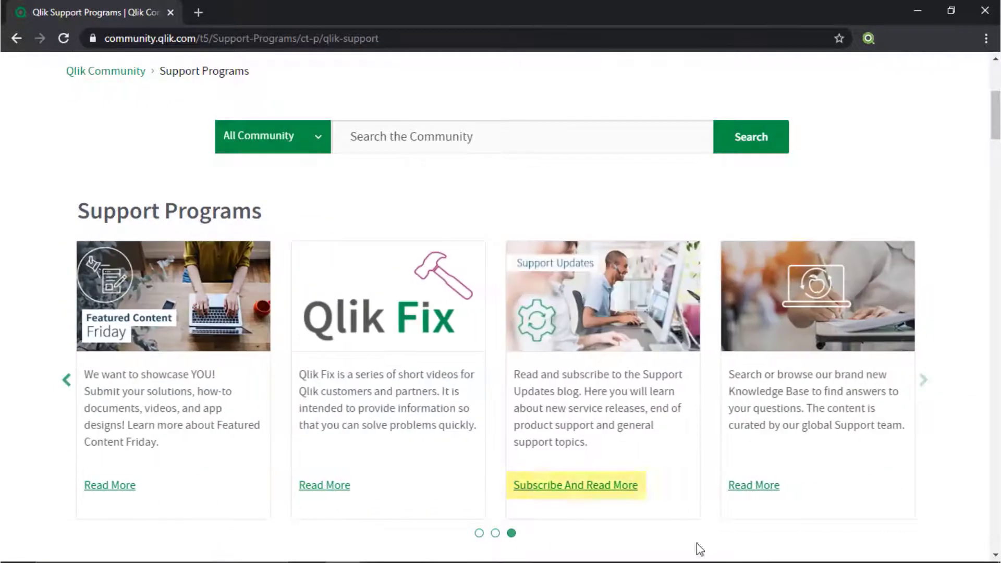
pyautogui.click(578, 497)
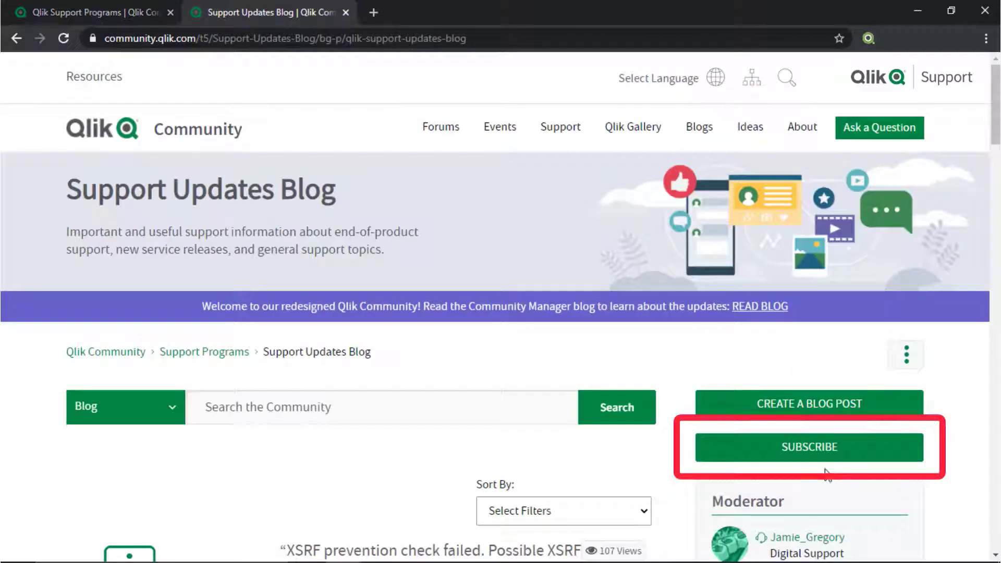